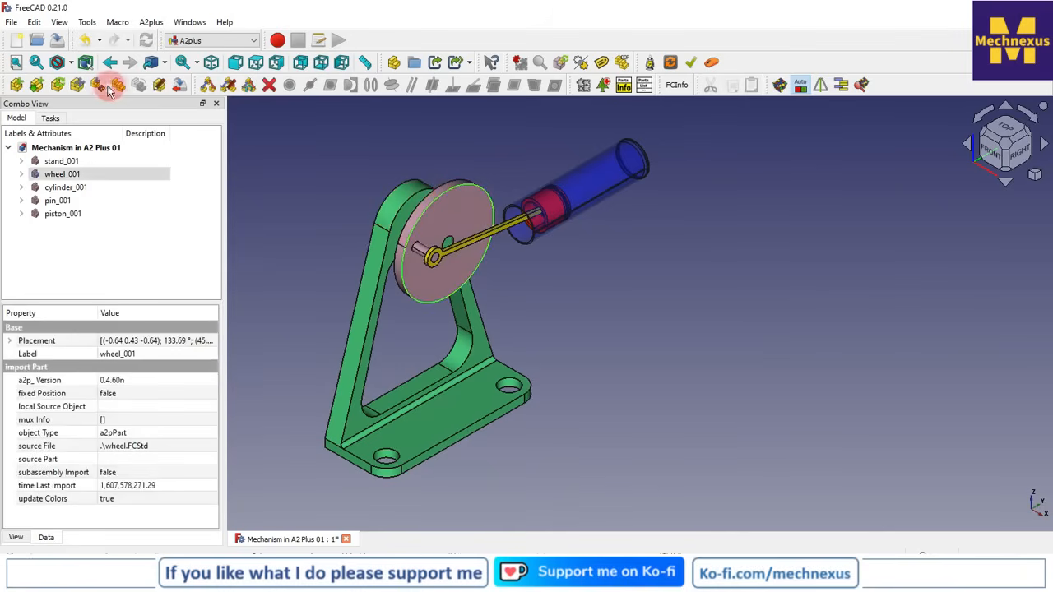
# Turn the wheel of the finished mechanism in the right view to examine how the piston moves in the cylinder
pyautogui.click(1018, 158)
pyautogui.moveTo(568, 165); pyautogui.dragTo(487, 366)
pyautogui.click(1035, 192)
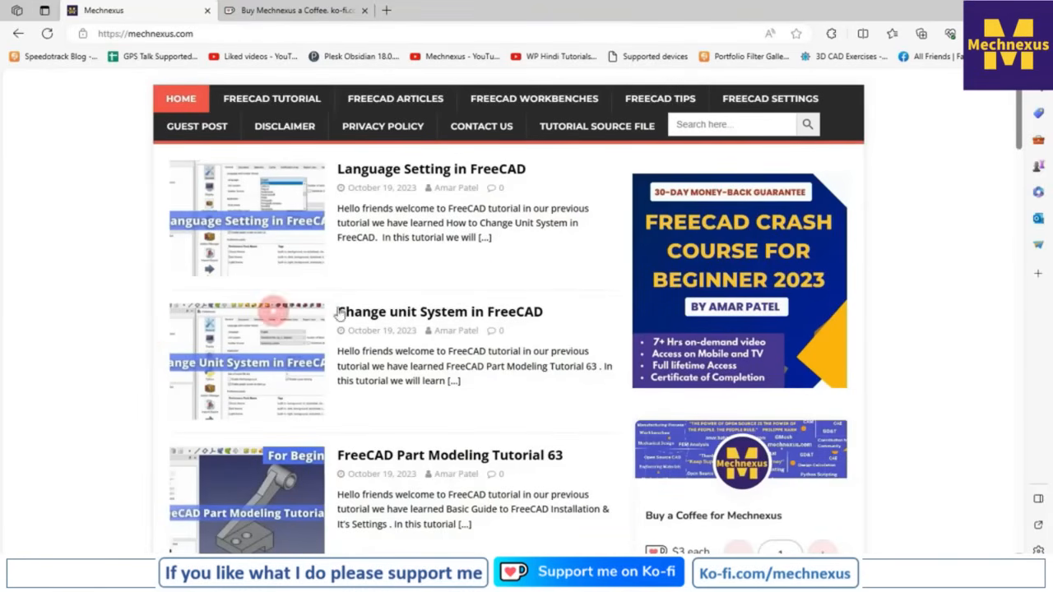
# Look through the posts on the mechnexus.com home page and the donation section of the Mechnexus Ko-fi page in the browser
pyautogui.scroll(-2, 500, 277)
pyautogui.scroll(-6, 503, 282)
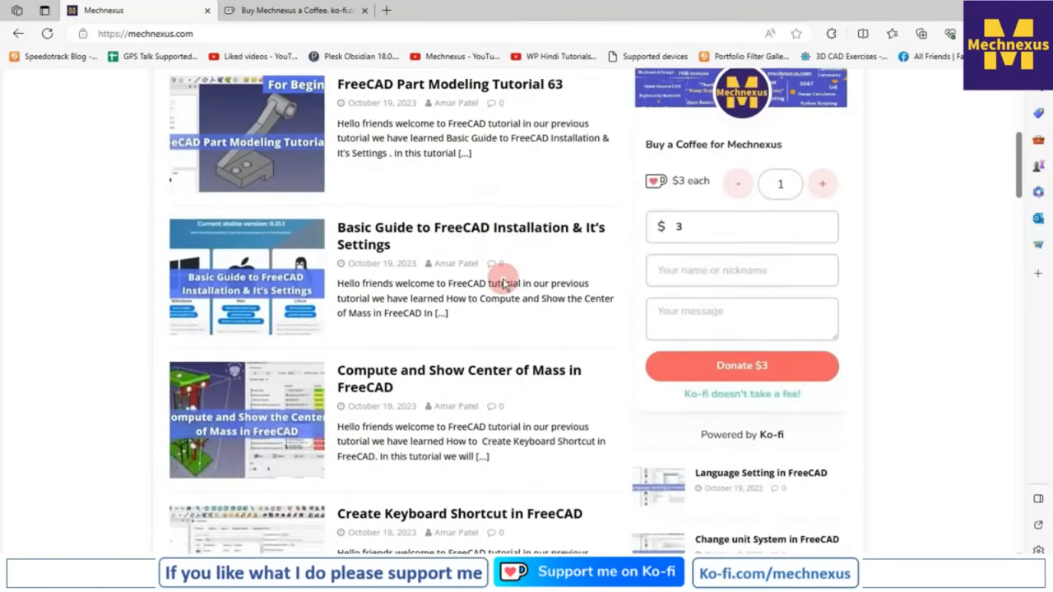
pyautogui.scroll(9, 503, 278)
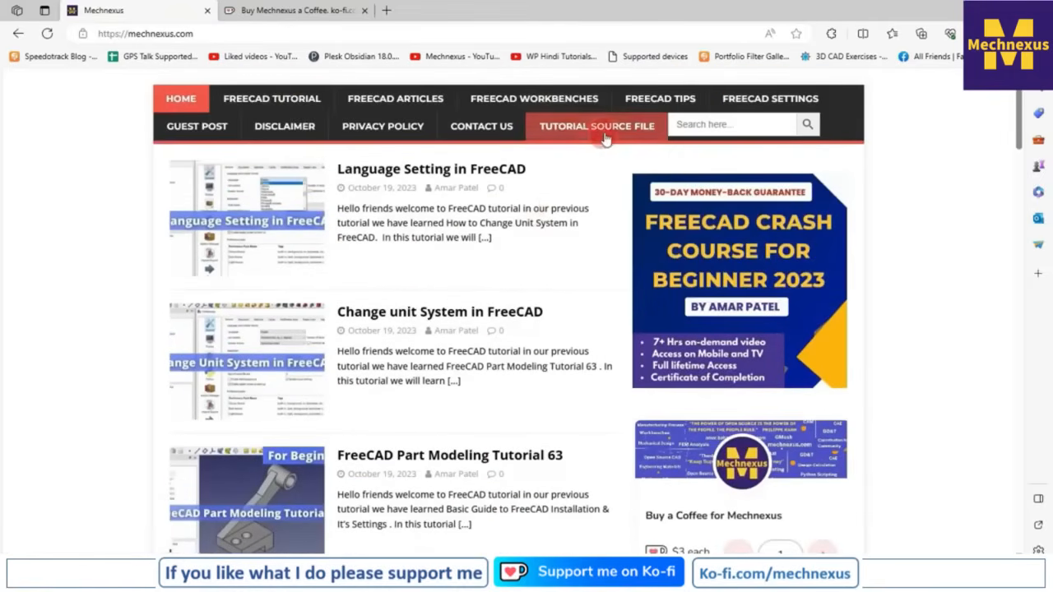
pyautogui.click(301, 15)
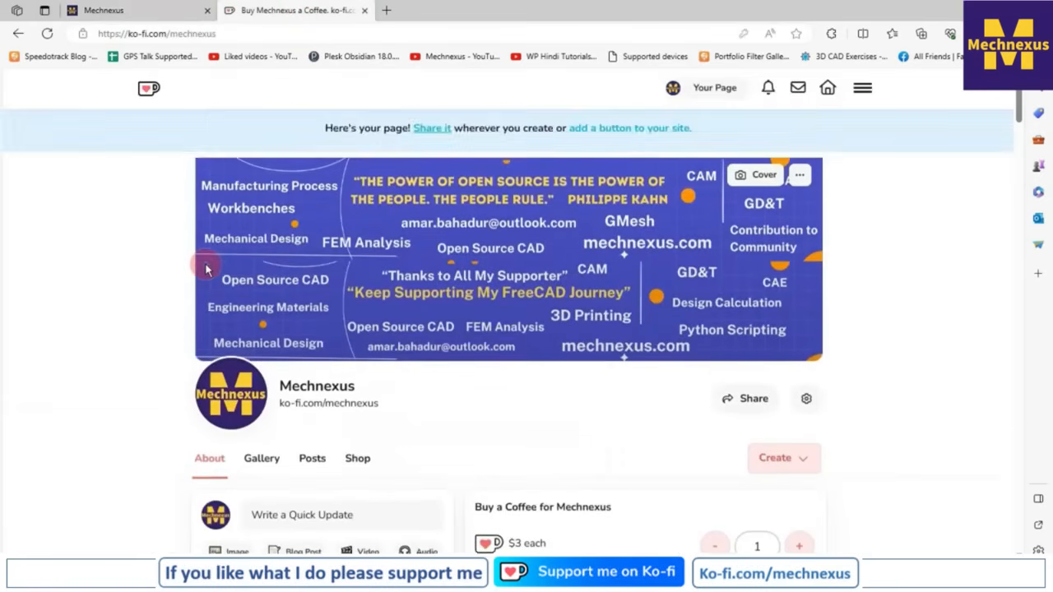
pyautogui.scroll(-1, 206, 269)
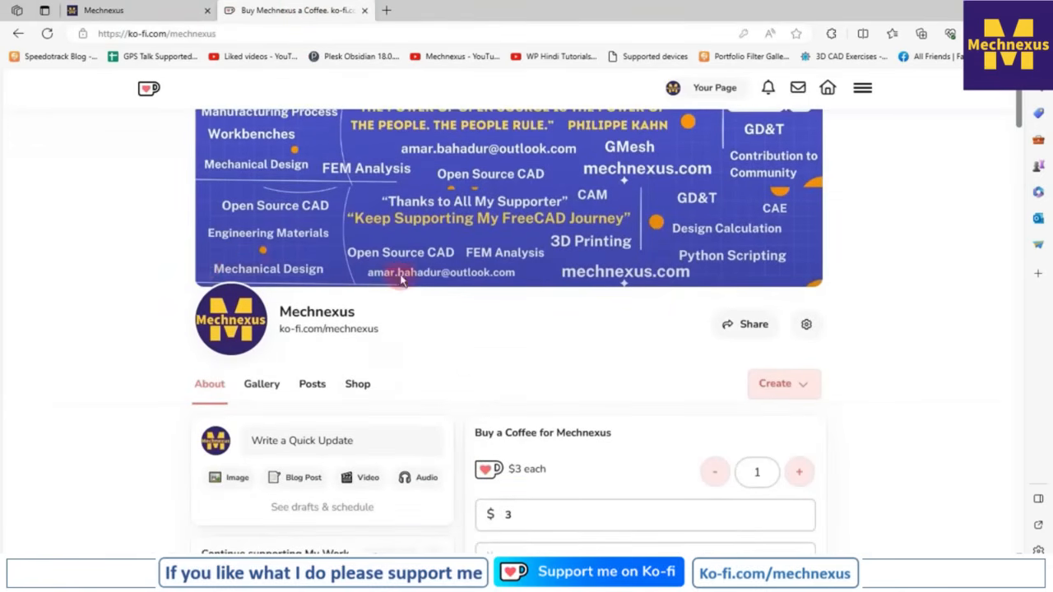
pyautogui.scroll(-3, 401, 281)
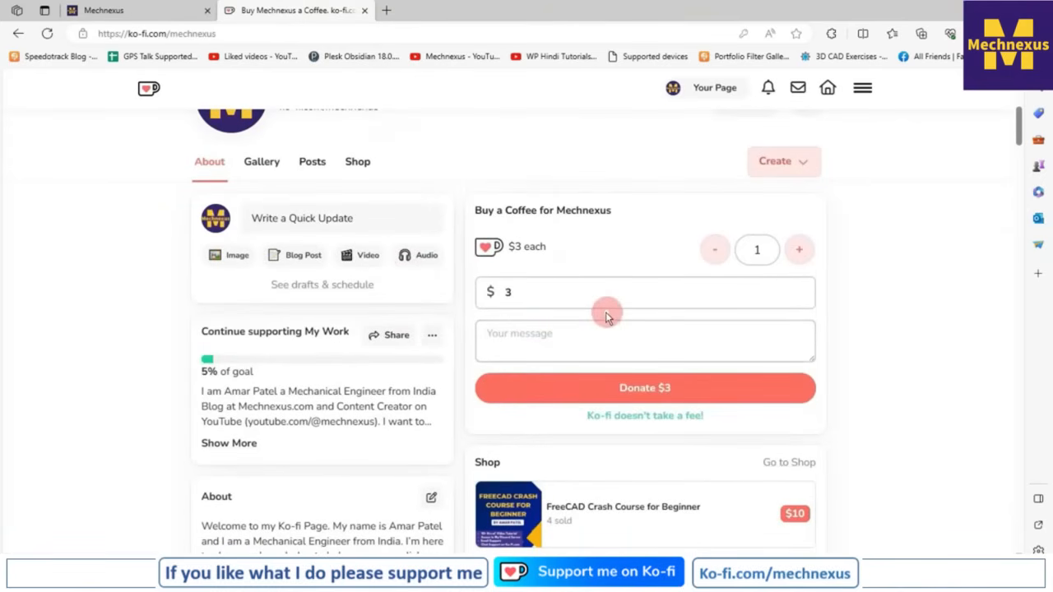
pyautogui.scroll(1, 605, 315)
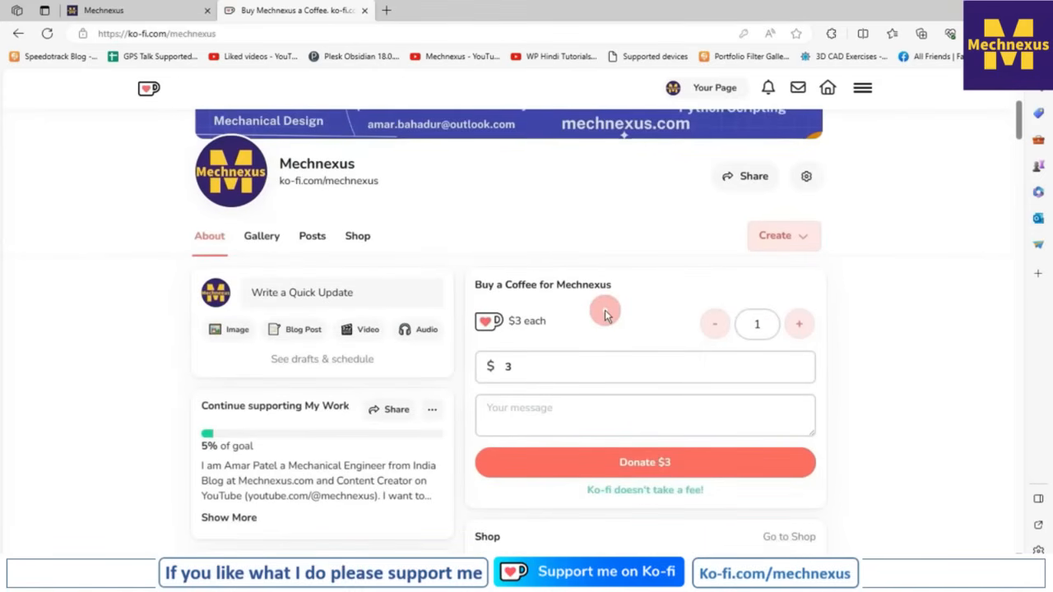
pyautogui.scroll(3, 605, 313)
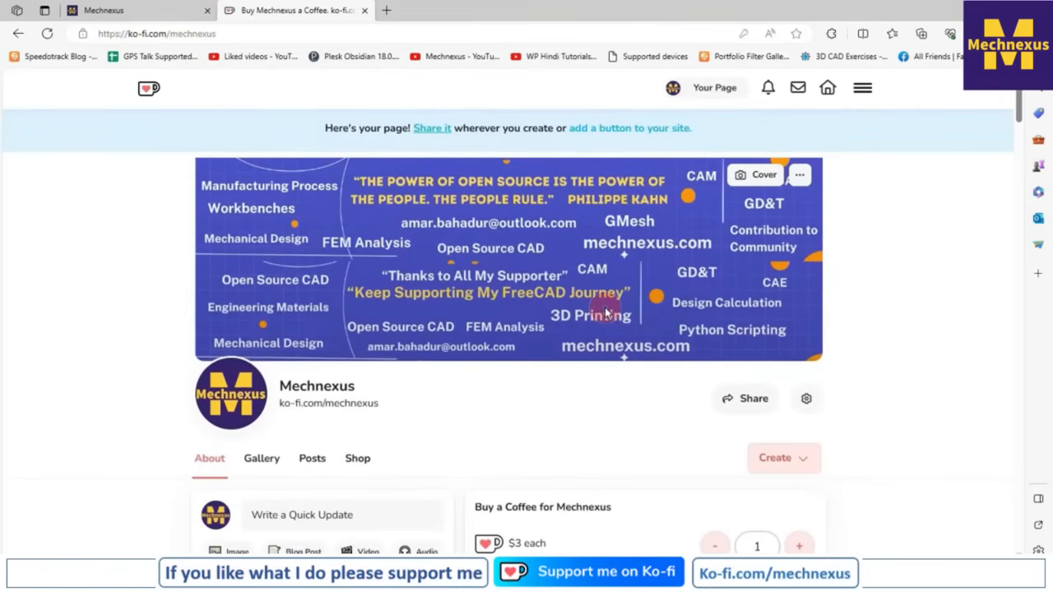
pyautogui.scroll(-1, 606, 313)
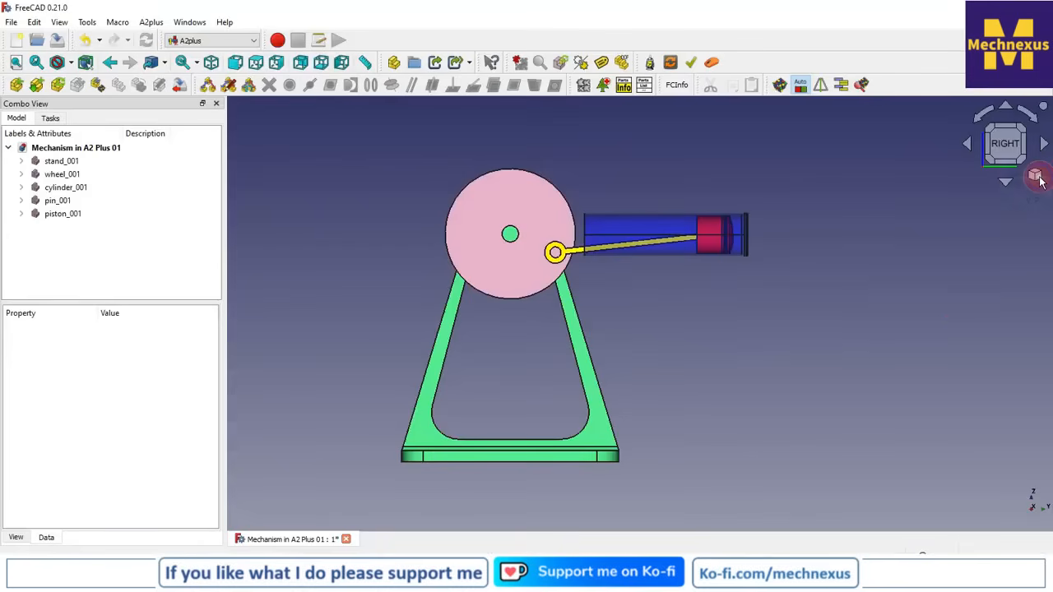
# Switch back to FreeCAD, view the mechanism isometrically and close the Mechanism in A2 Plus 01 document
pyautogui.click(1036, 177)
pyautogui.click(956, 218)
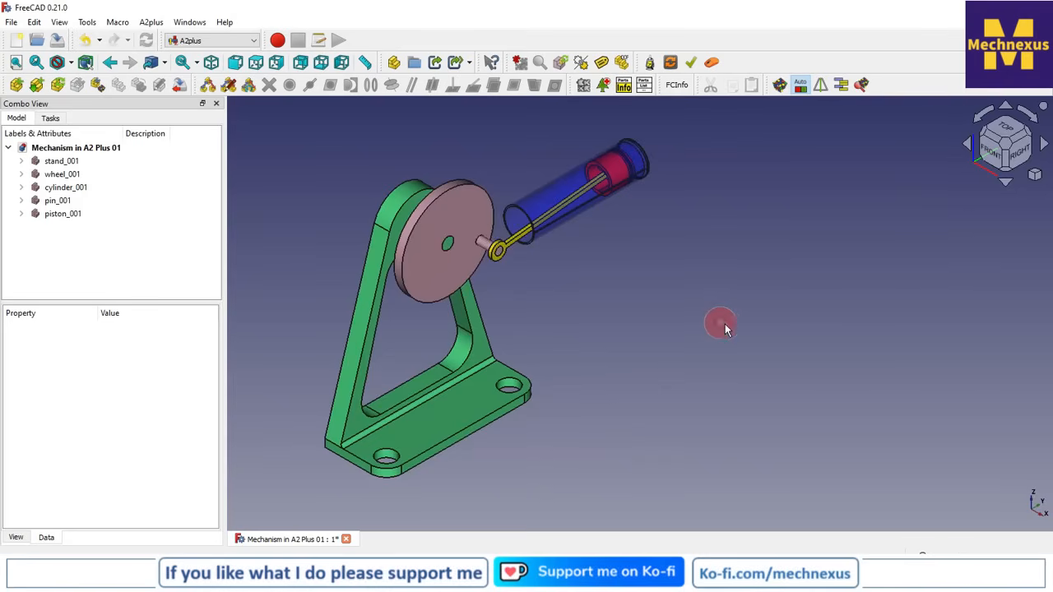
pyautogui.scroll(-1, 721, 327)
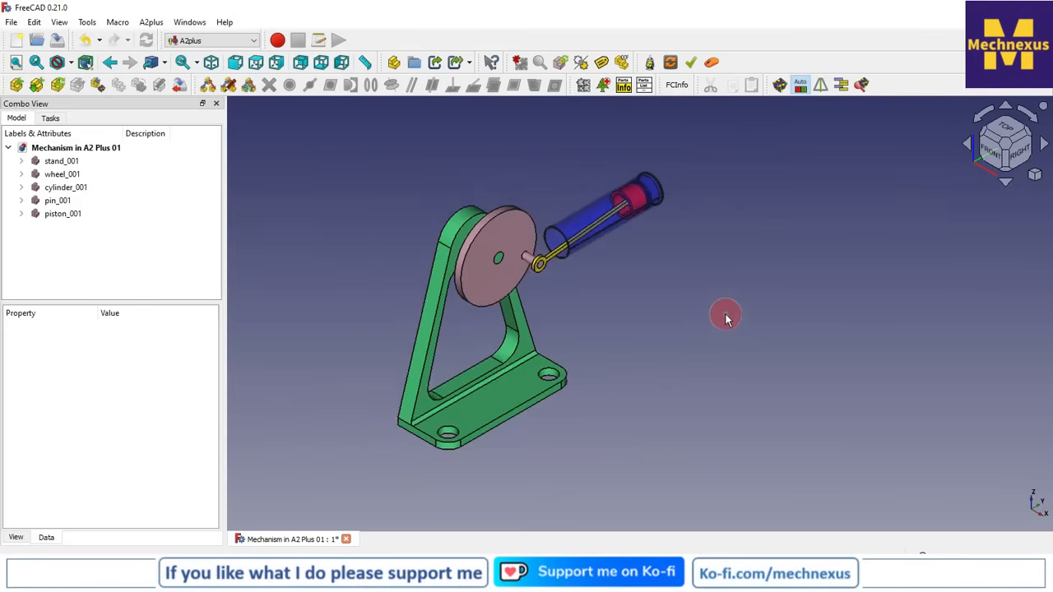
pyautogui.click(346, 540)
pyautogui.click(553, 316)
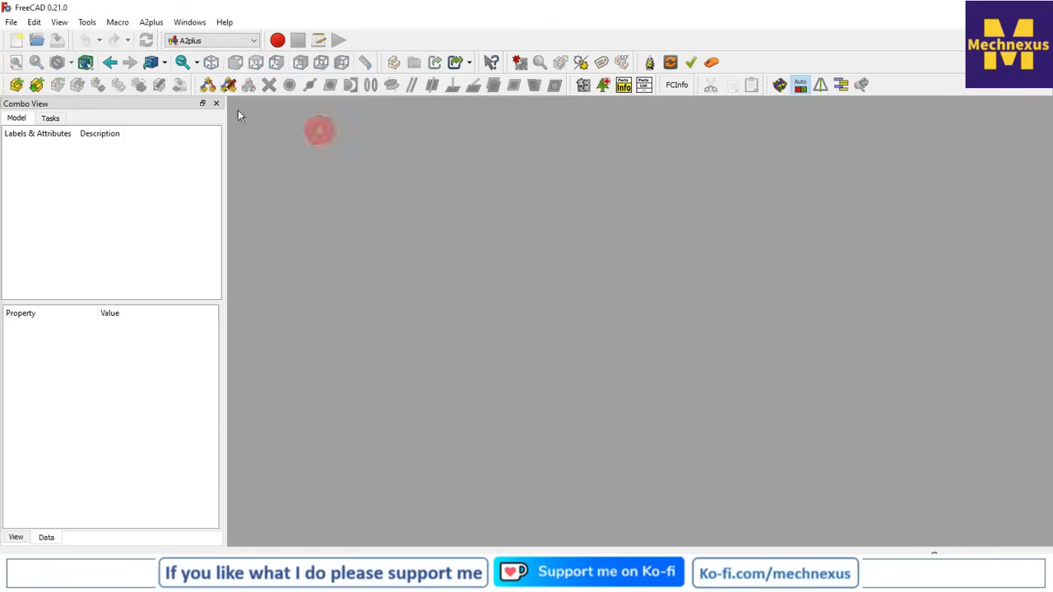
# Create a new document and save it in the a2 folder as Mechanism in A2 Plus 02
pyautogui.click(16, 40)
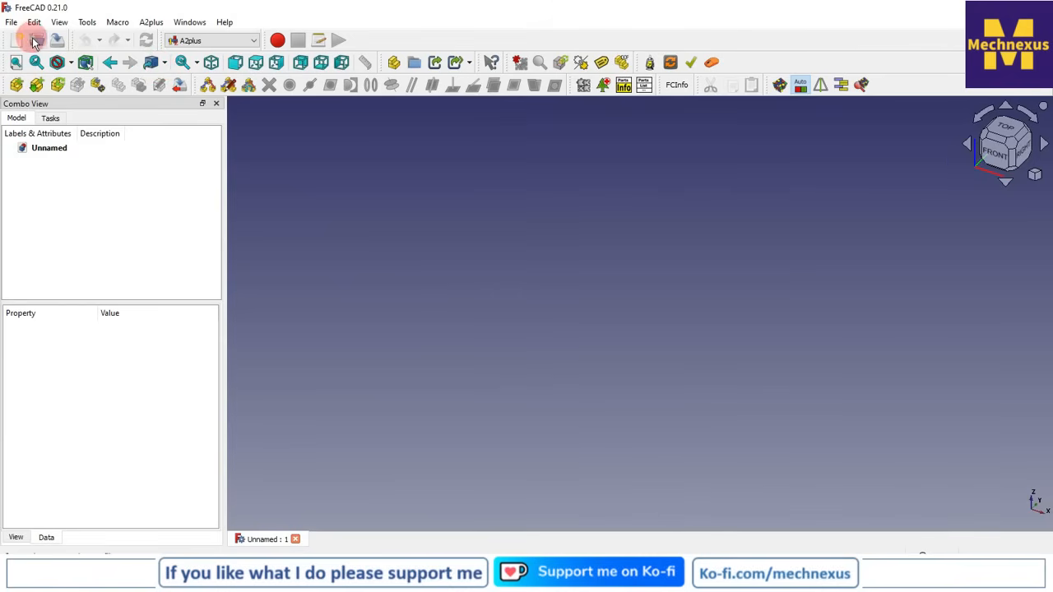
pyautogui.click(11, 23)
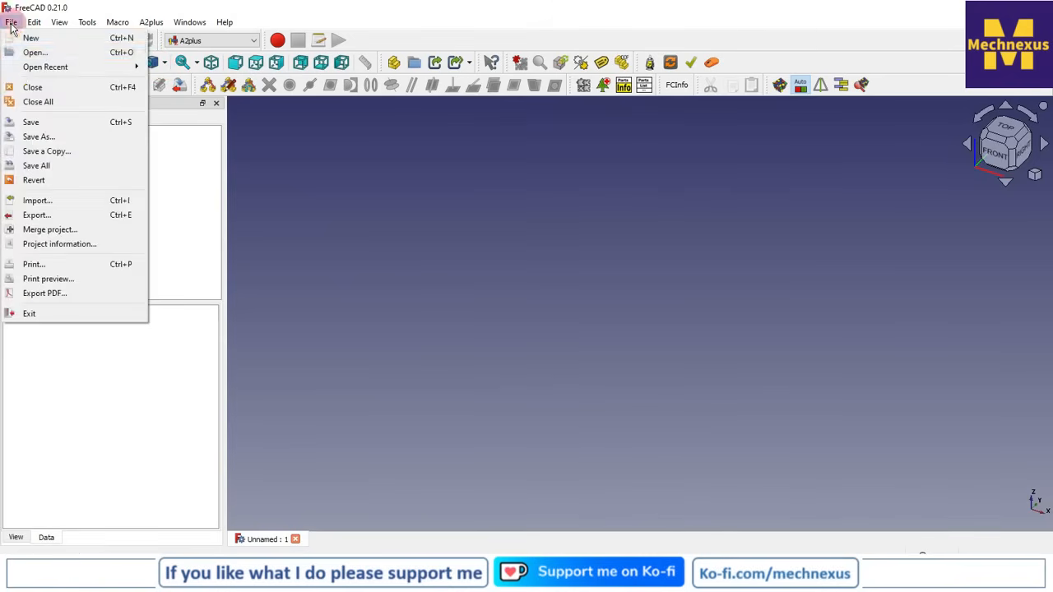
pyautogui.click(27, 122)
pyautogui.click(423, 120)
pyautogui.click(192, 475)
pyautogui.click(200, 475)
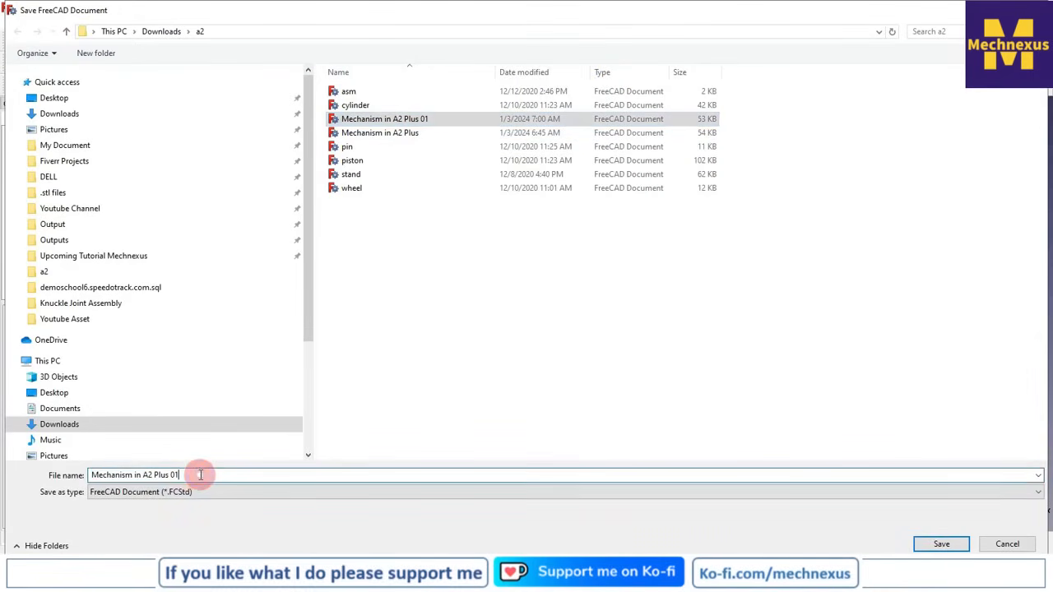
pyautogui.press('BackSpace')
pyautogui.write('2')
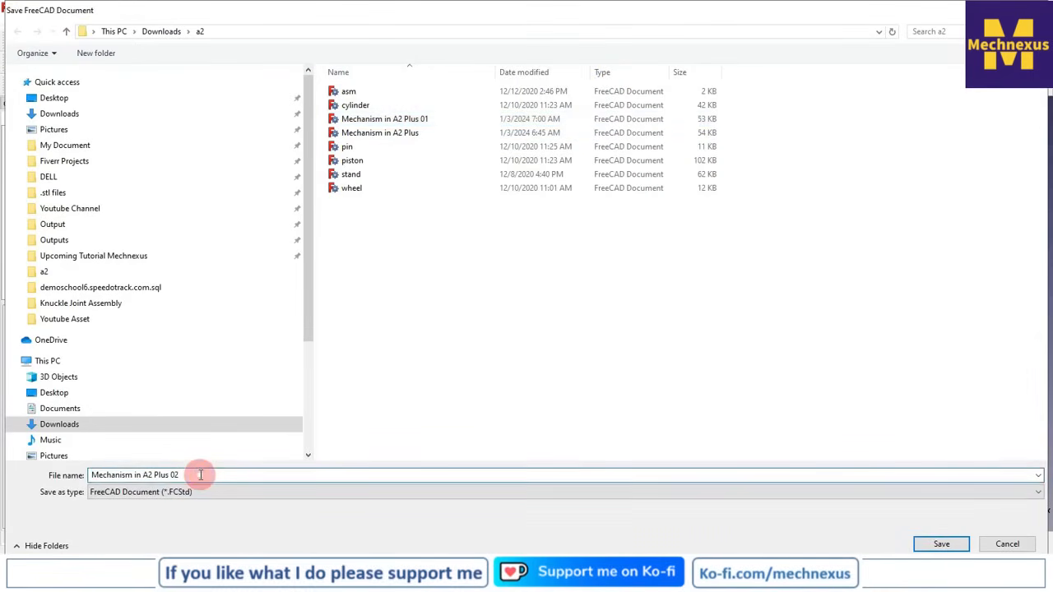
pyautogui.press('Return')
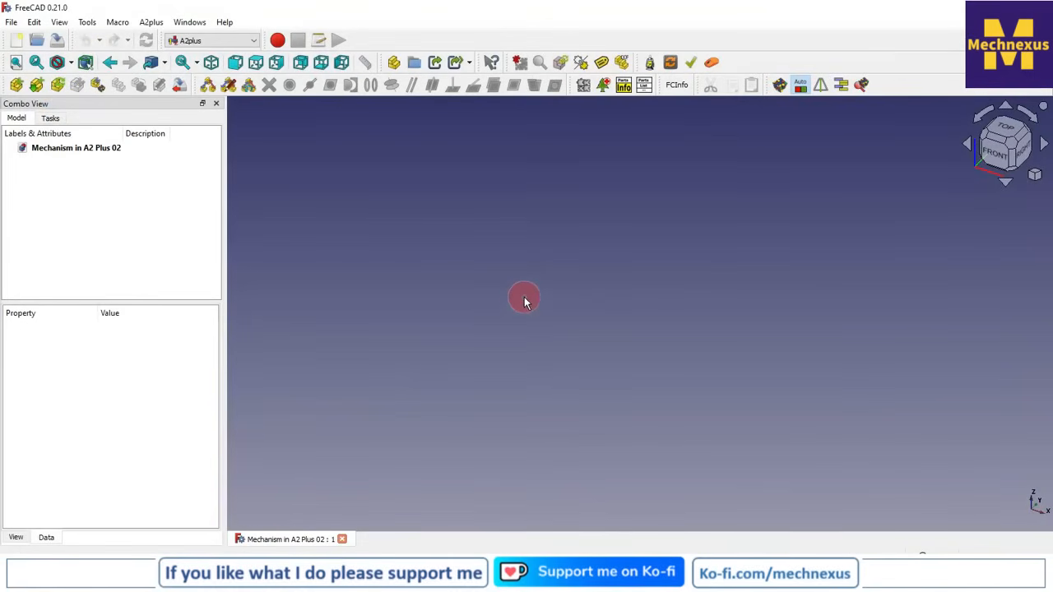
# Import the stand part from the a2 folder into the empty assembly
pyautogui.click(17, 85)
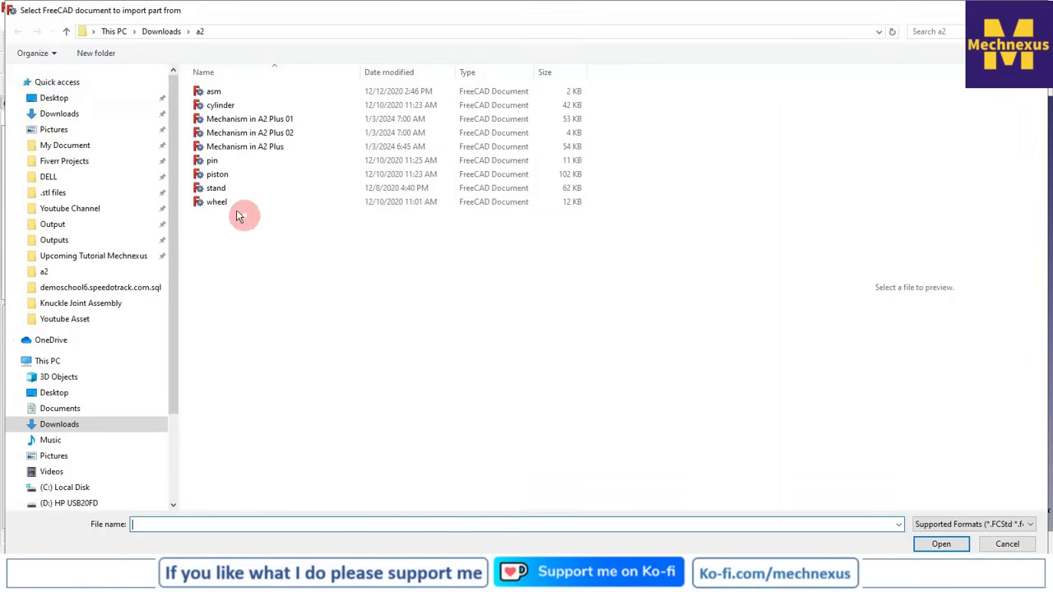
pyautogui.click(220, 189)
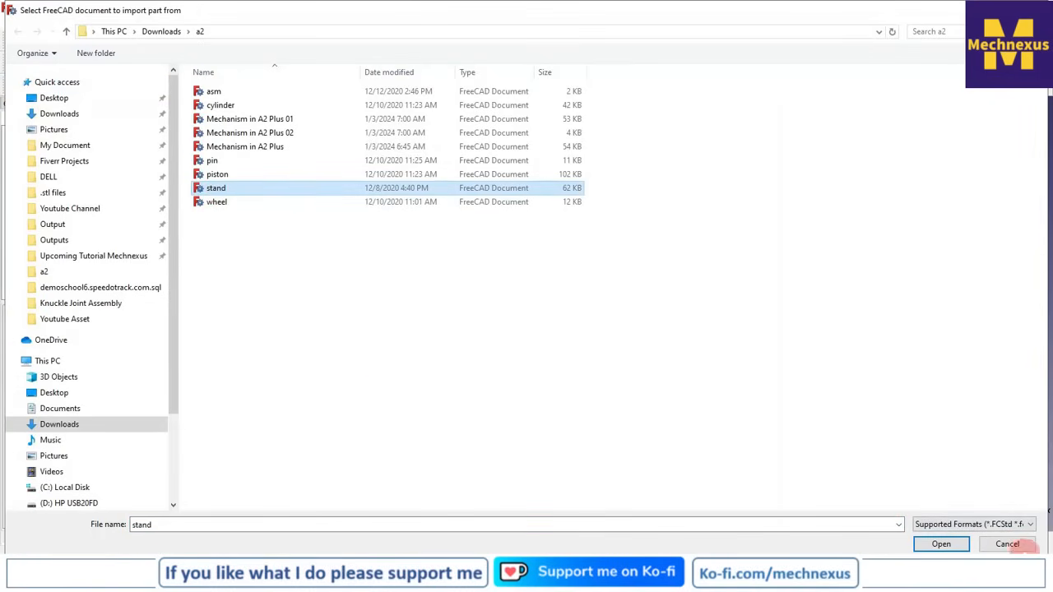
pyautogui.click(940, 543)
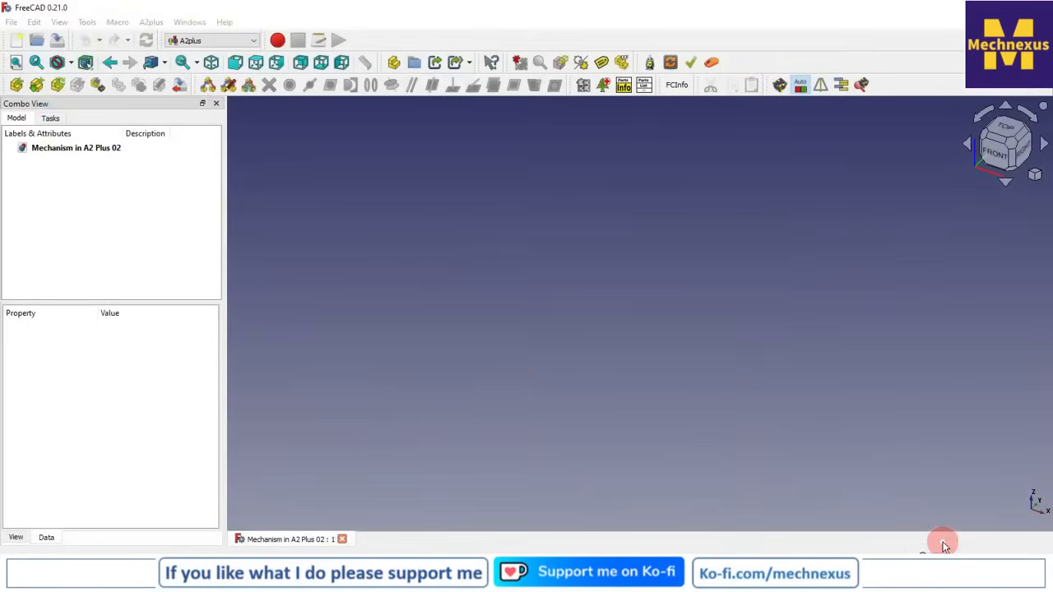
pyautogui.scroll(-2, 397, 294)
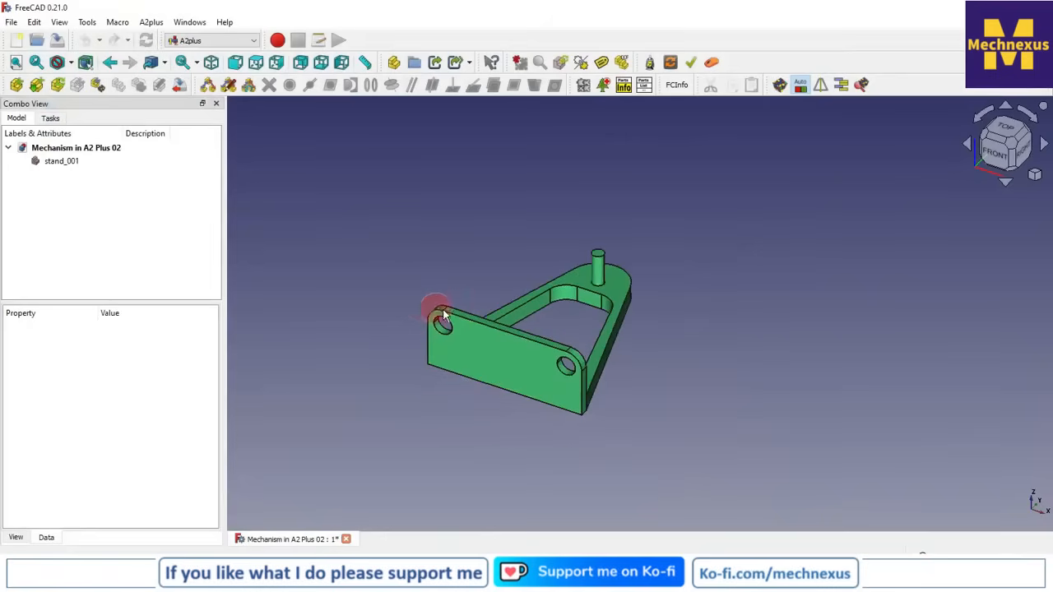
pyautogui.scroll(1, 417, 355)
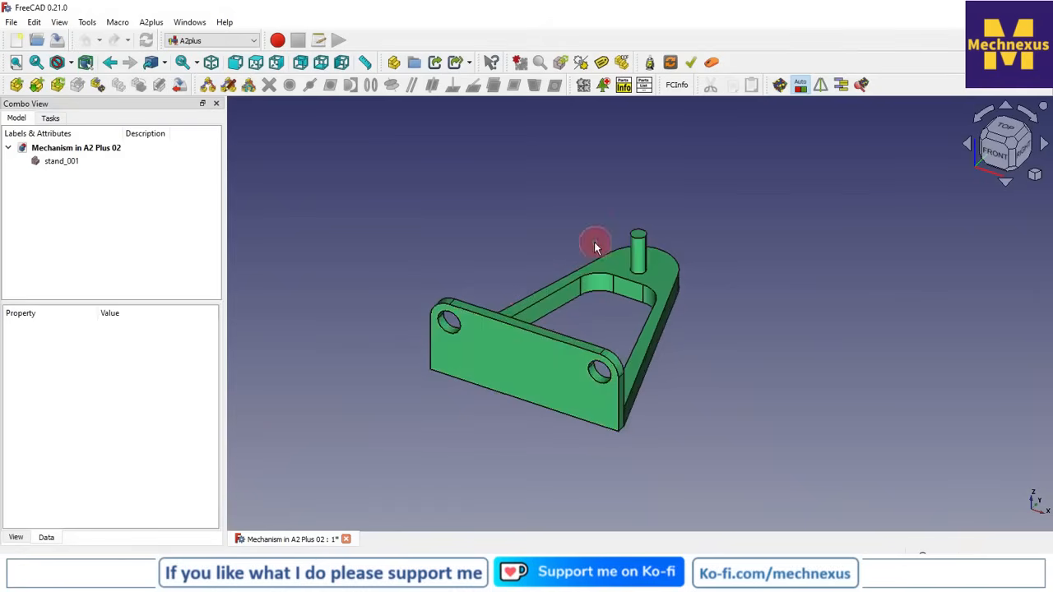
# Rotate the stand with Transform in 90° increments until it stands upright on its base plate with the shaft pointing along X
pyautogui.click(66, 162)
pyautogui.rightClick(69, 164)
pyautogui.click(96, 174)
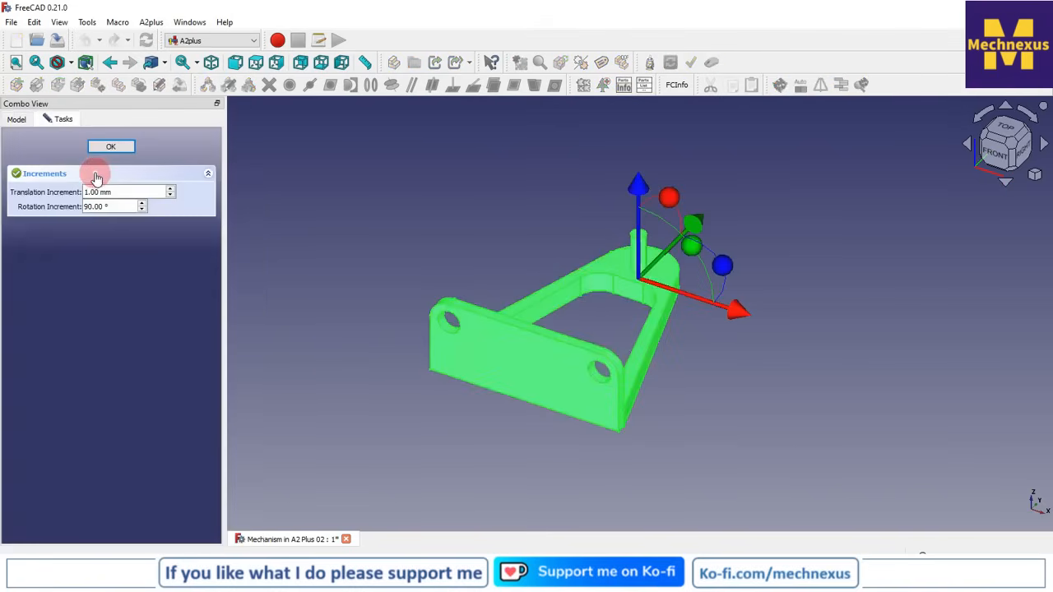
pyautogui.moveTo(658, 217); pyautogui.dragTo(539, 277)
pyautogui.moveTo(663, 330); pyautogui.dragTo(804, 286)
pyautogui.click(132, 148)
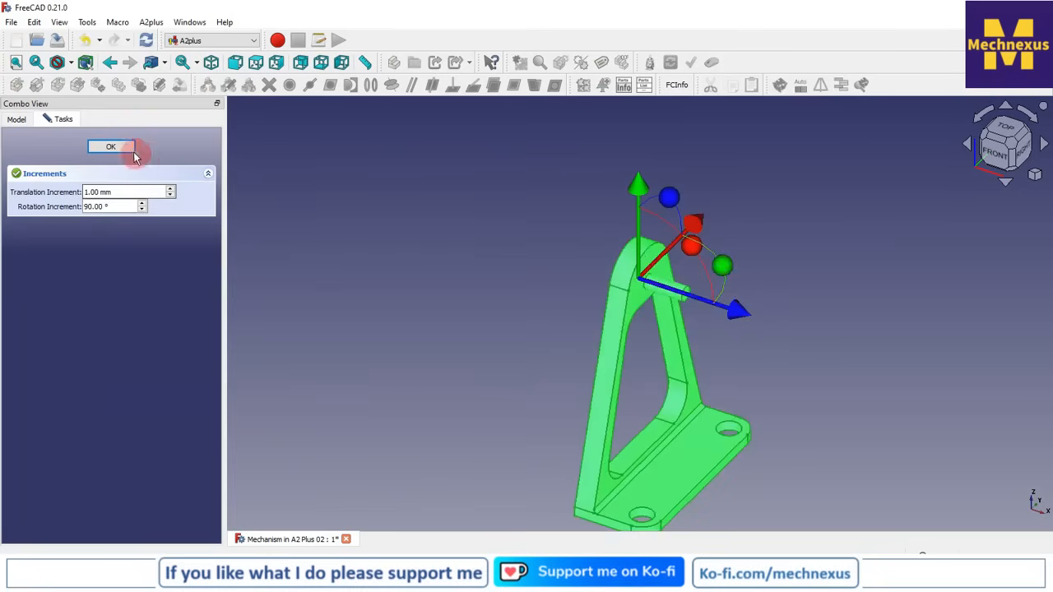
pyautogui.click(782, 236)
# In isometric view, import the wheel part from the a2 folder and place it beside the upper part of the stand
pyautogui.click(1032, 175)
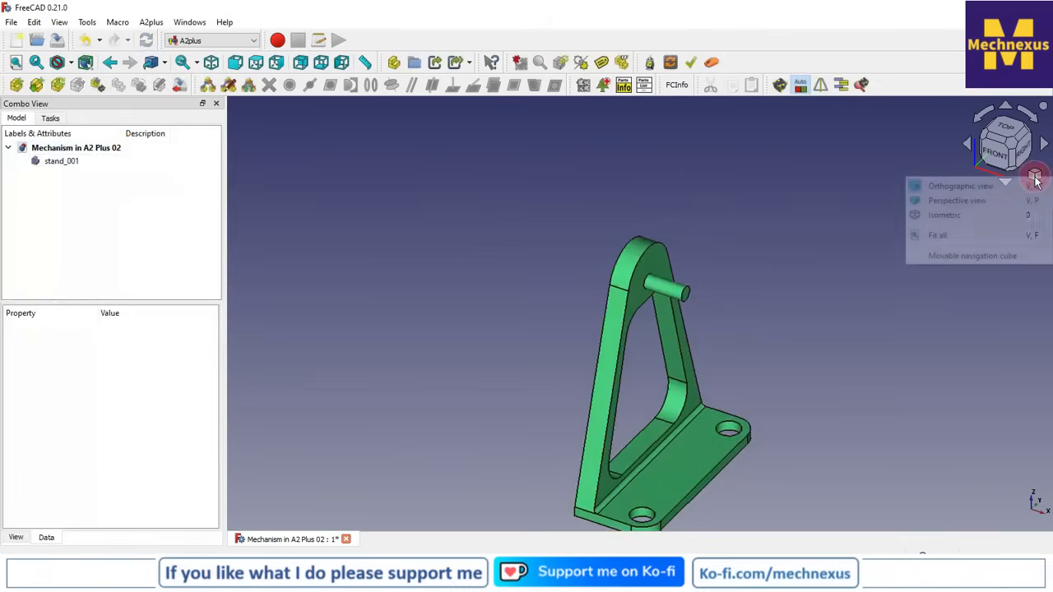
pyautogui.click(962, 219)
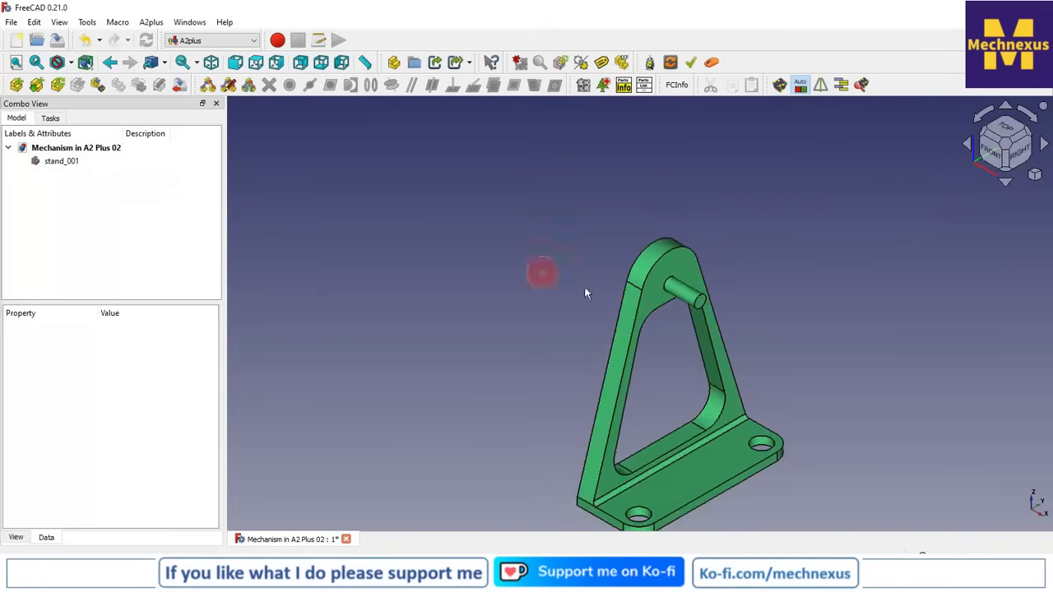
pyautogui.scroll(5, 694, 352)
pyautogui.scroll(-8, 527, 244)
pyautogui.scroll(3, 573, 319)
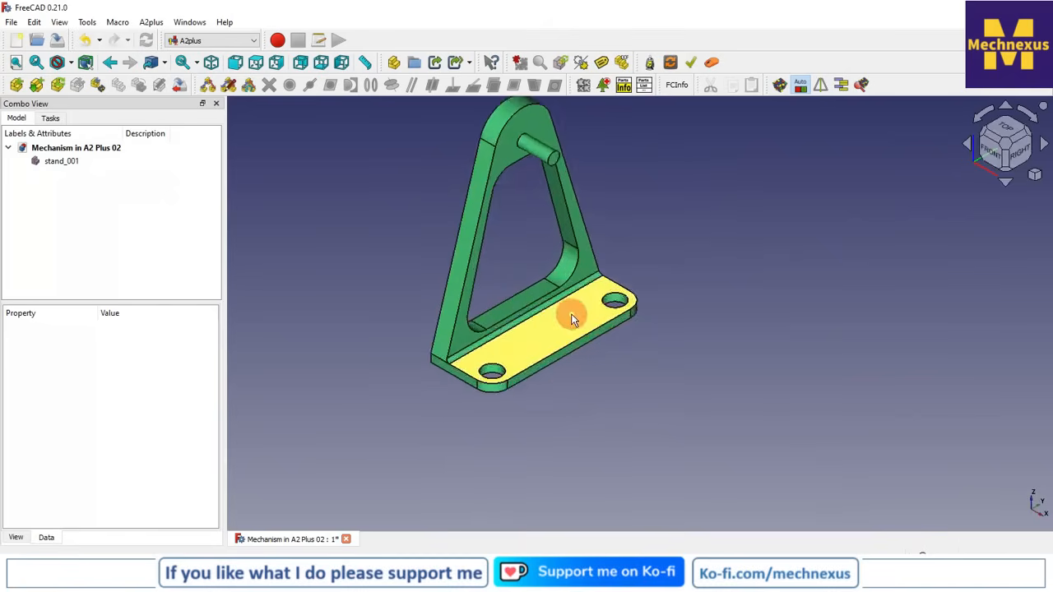
pyautogui.scroll(-1, 563, 409)
pyautogui.scroll(1, 581, 164)
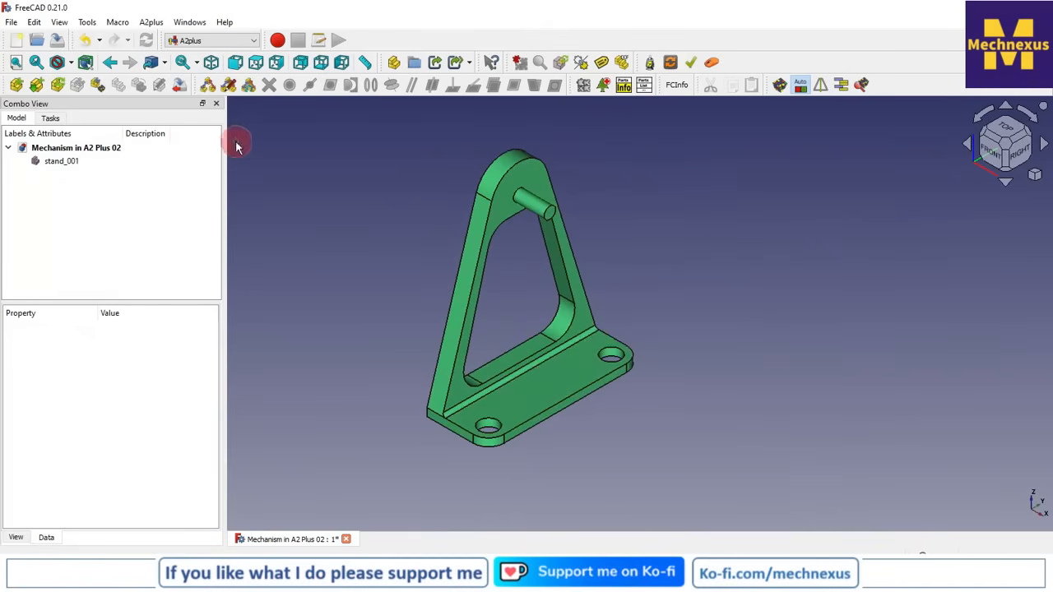
pyautogui.click(18, 85)
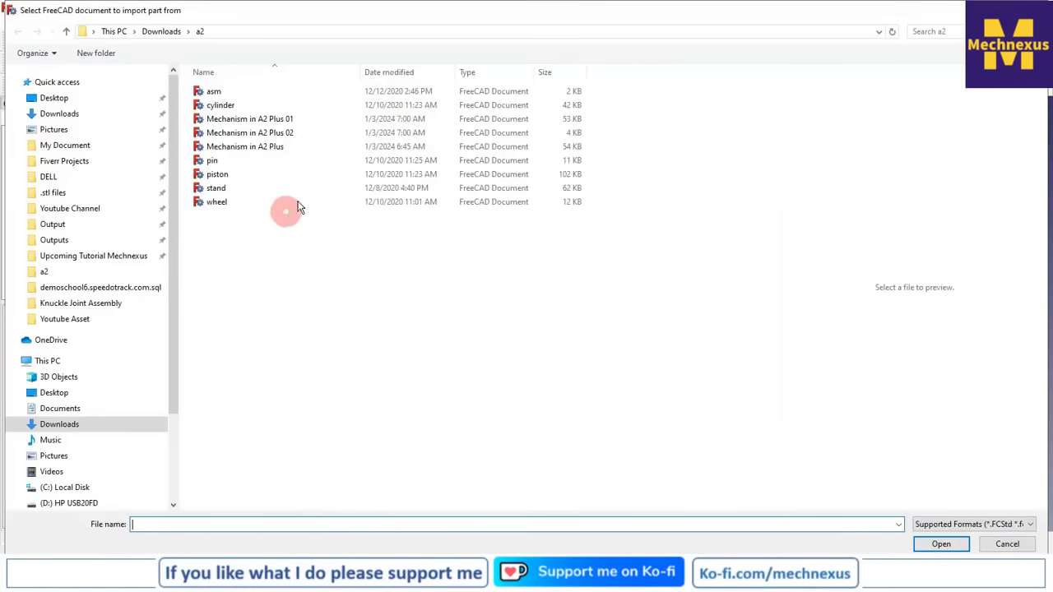
pyautogui.click(220, 201)
pyautogui.click(940, 544)
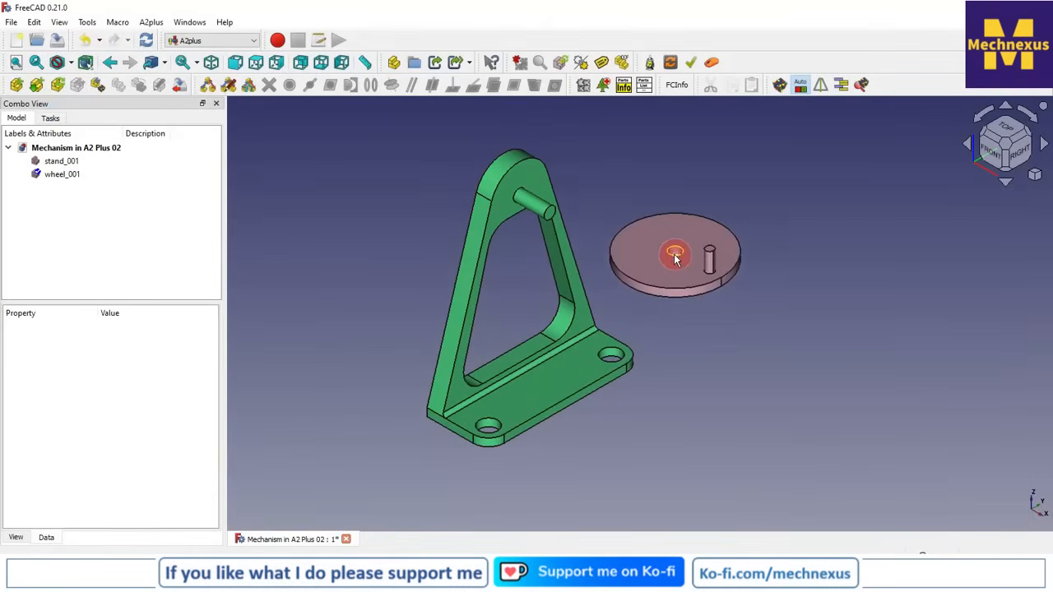
pyautogui.click(663, 248)
pyautogui.click(904, 459)
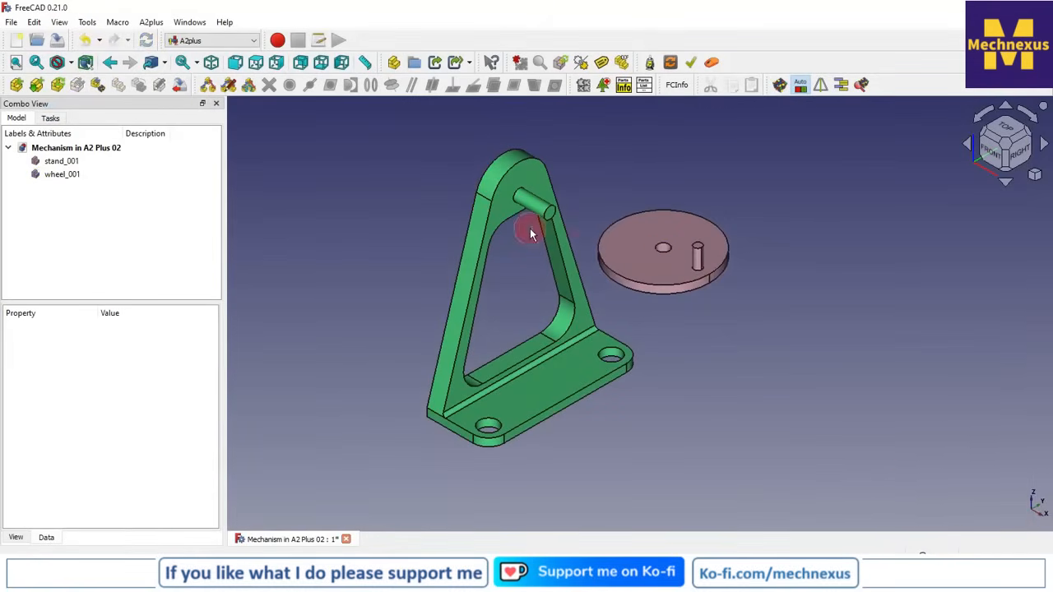
# Rotate the wheel with Transform in 90° increments until it stands upright facing along X, with its crank pin on the +Y side
pyautogui.click(72, 174)
pyautogui.rightClick(72, 175)
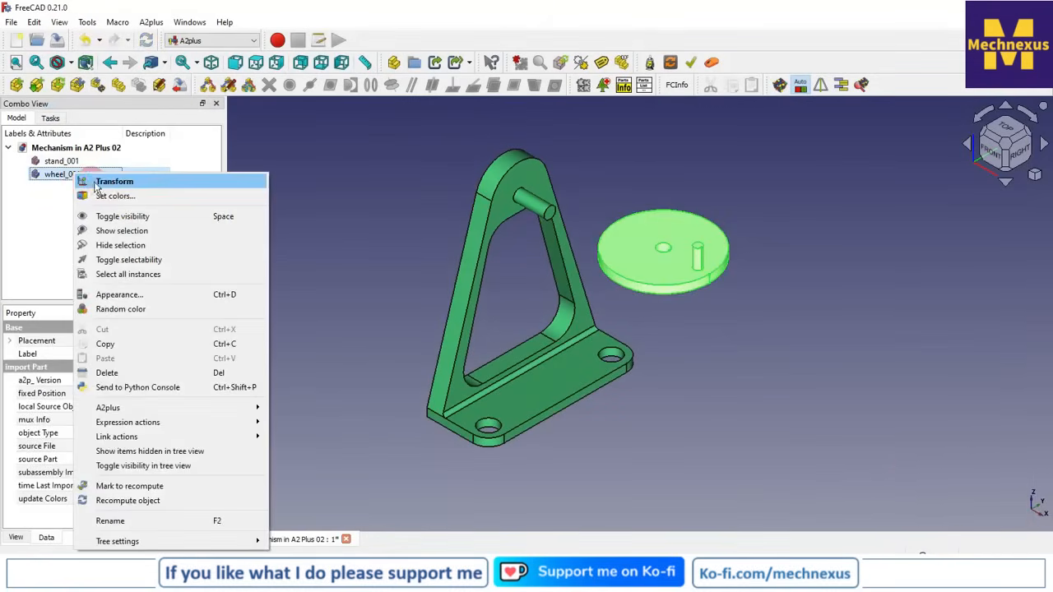
pyautogui.click(97, 181)
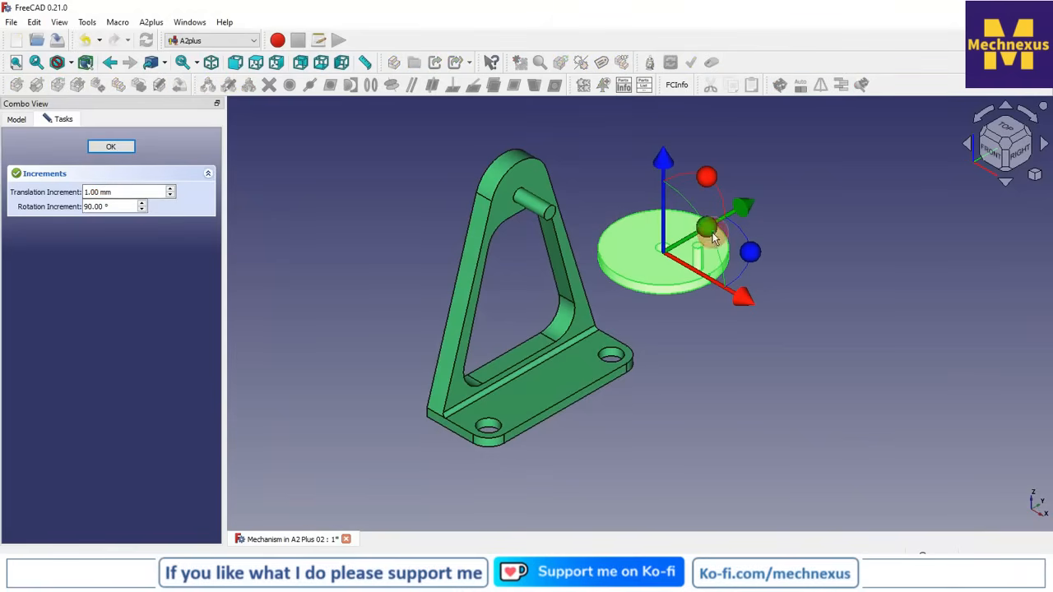
pyautogui.moveTo(713, 243); pyautogui.dragTo(728, 332)
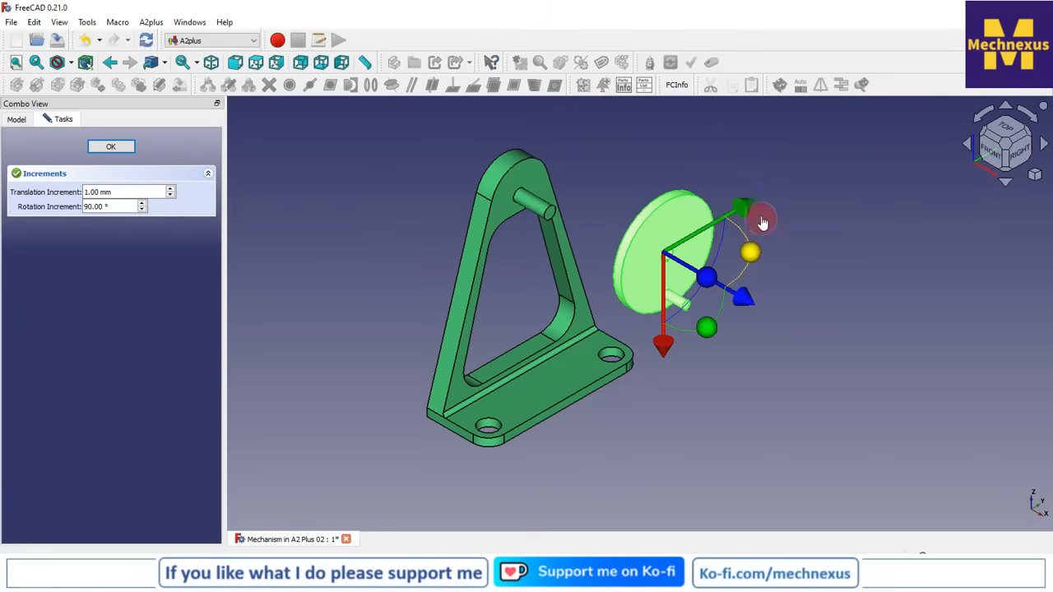
pyautogui.click(1018, 158)
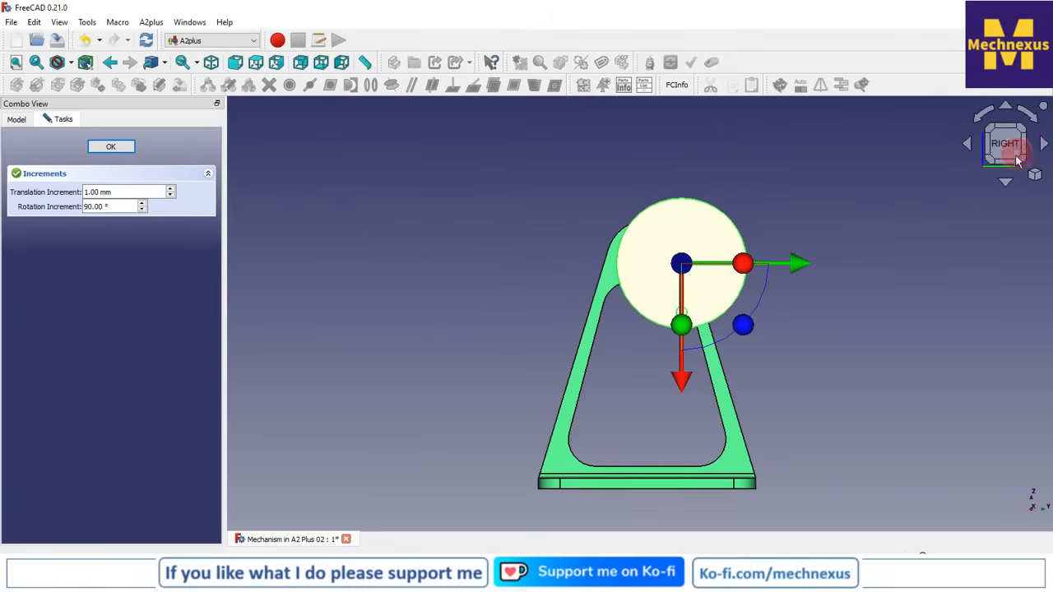
pyautogui.moveTo(744, 338); pyautogui.dragTo(773, 276)
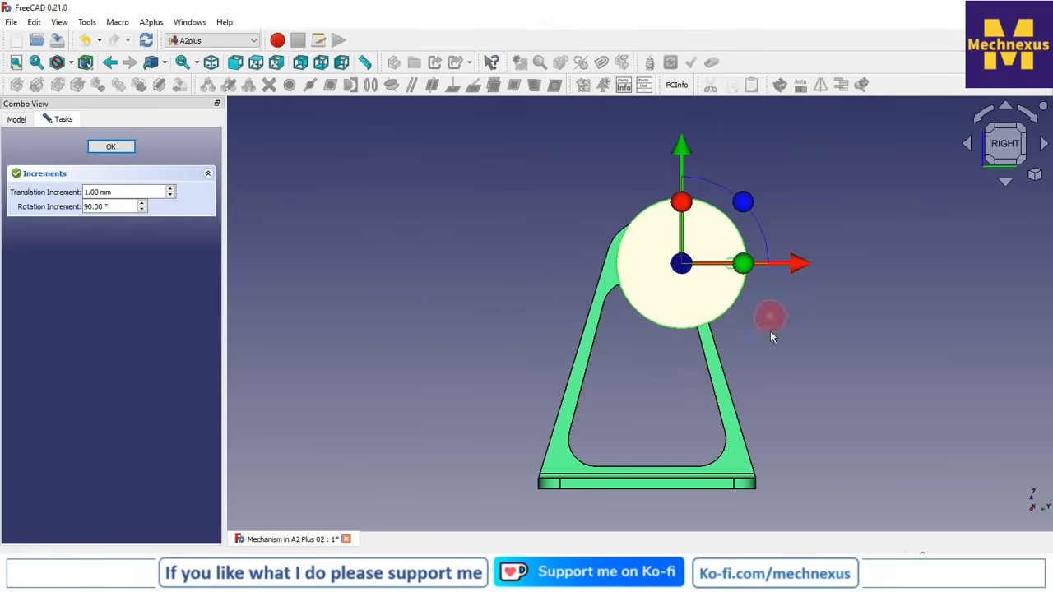
pyautogui.click(111, 147)
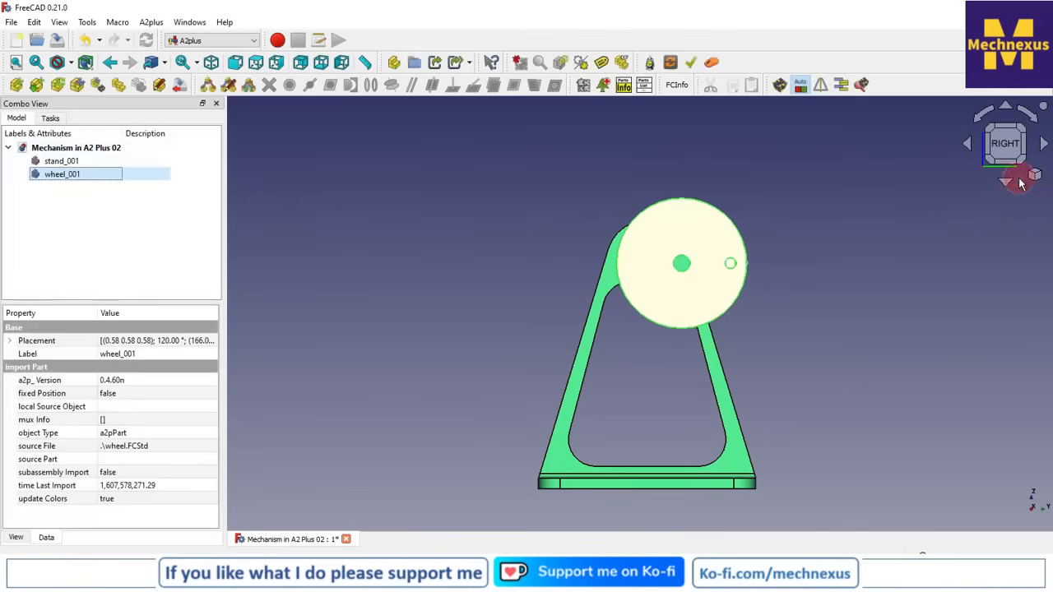
# Add a CircularEdge constraint between the wheel's centre hole and the stand's shaft end, with aligned direction and 0 mm offset
pyautogui.click(1035, 177)
pyautogui.click(949, 213)
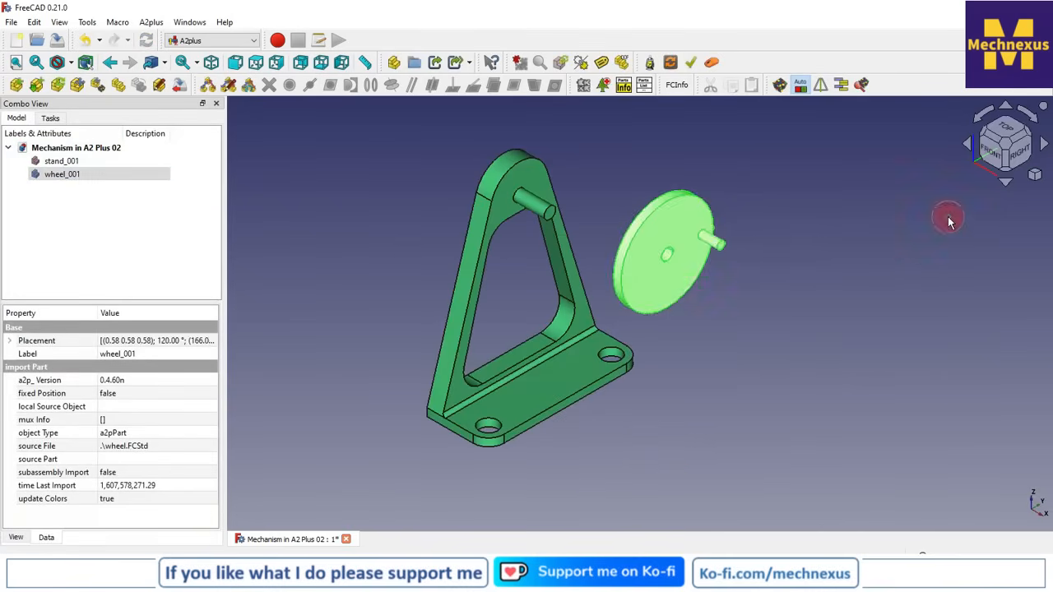
pyautogui.click(915, 271)
pyautogui.scroll(3, 843, 289)
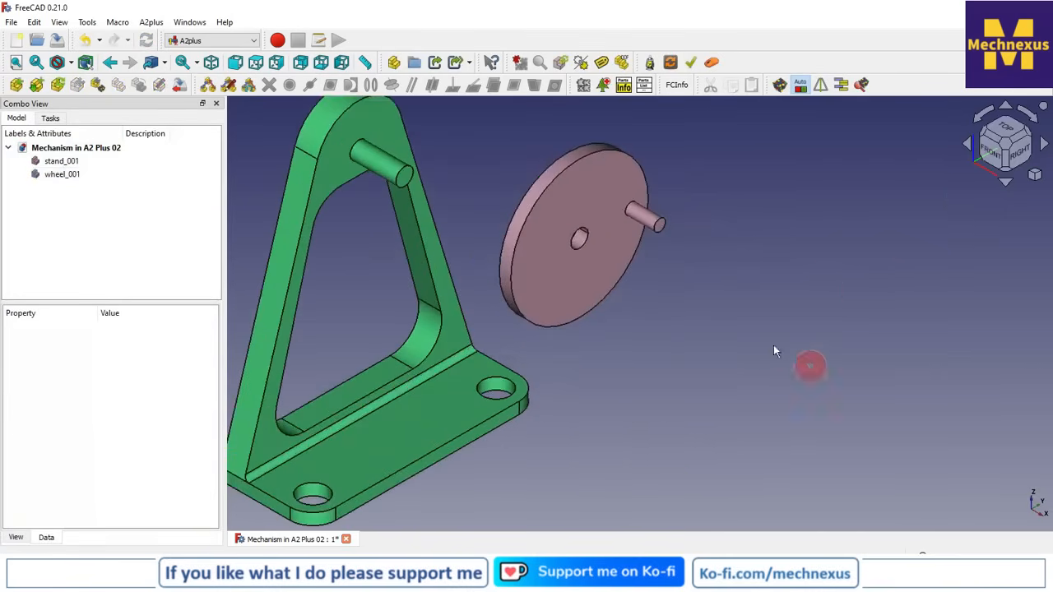
pyautogui.click(575, 243)
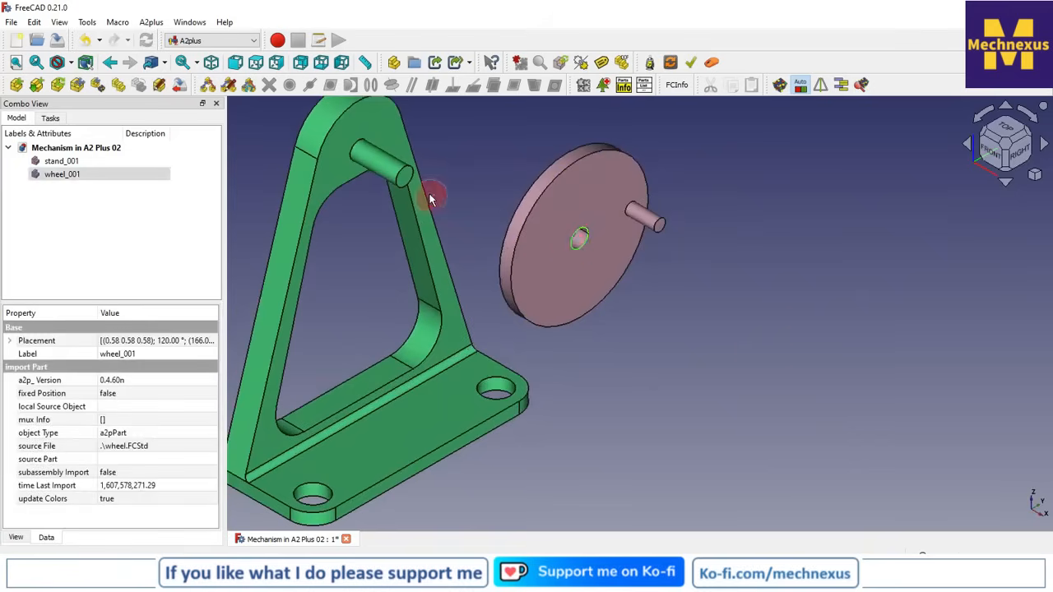
pyautogui.keyDown('ctrl'); pyautogui.click(411, 171); pyautogui.keyUp('ctrl')
pyautogui.scroll(-3, 414, 246)
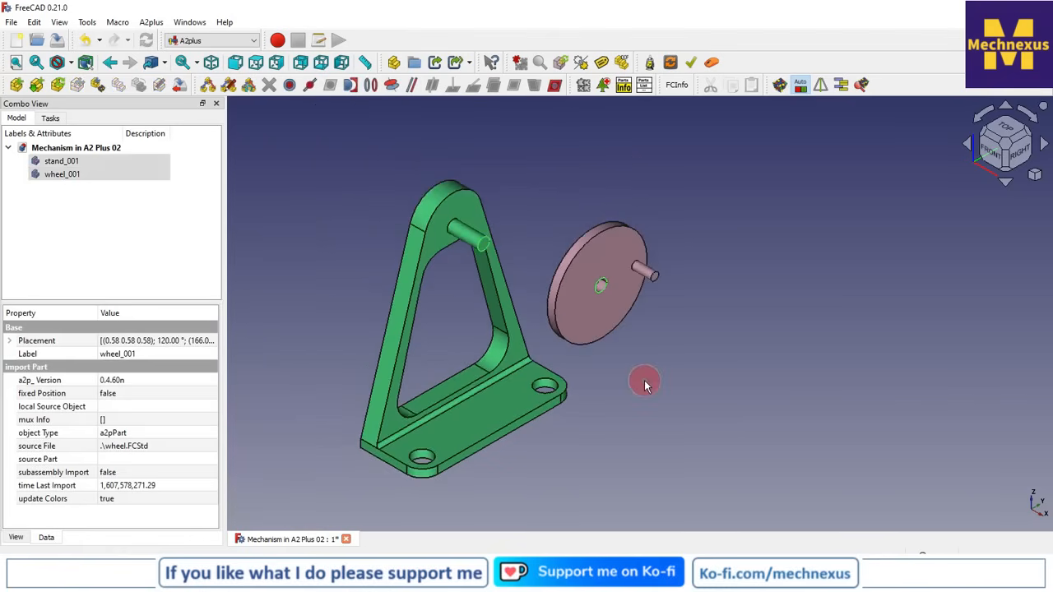
pyautogui.click(372, 87)
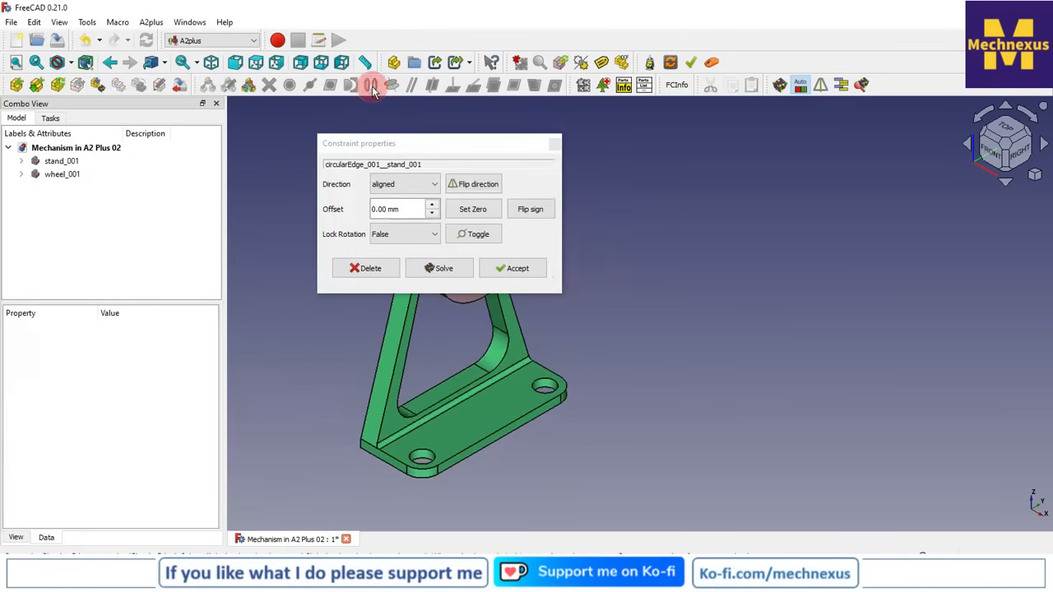
pyautogui.click(533, 271)
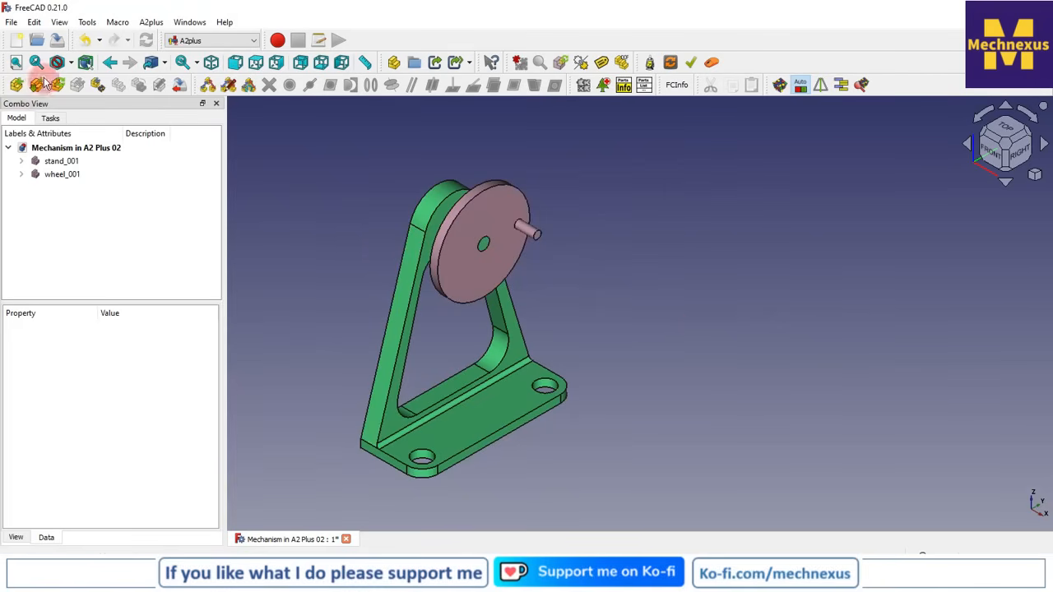
pyautogui.click(17, 84)
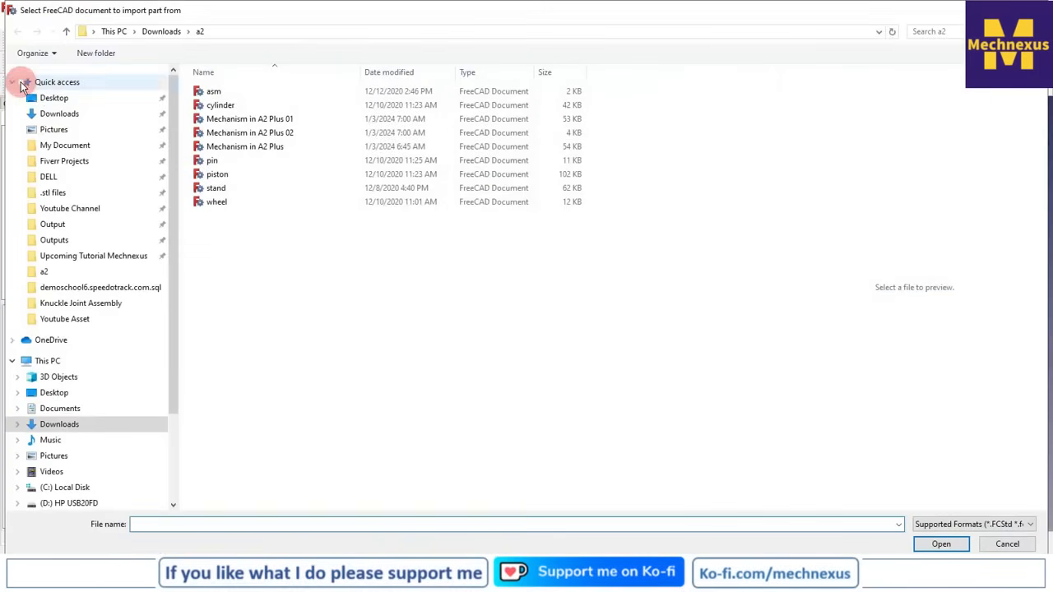
pyautogui.click(231, 173)
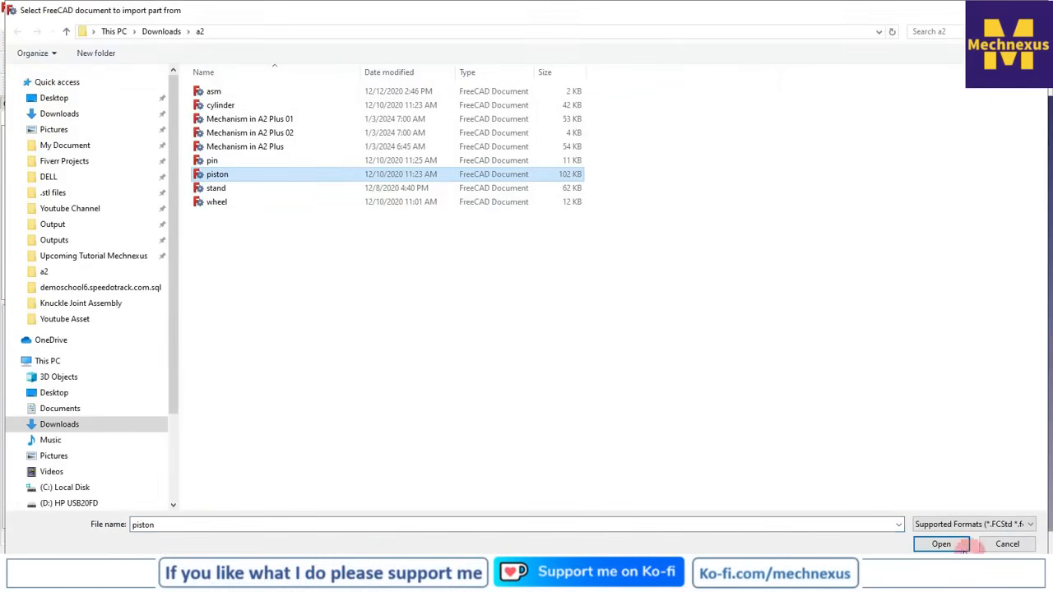
pyautogui.click(942, 545)
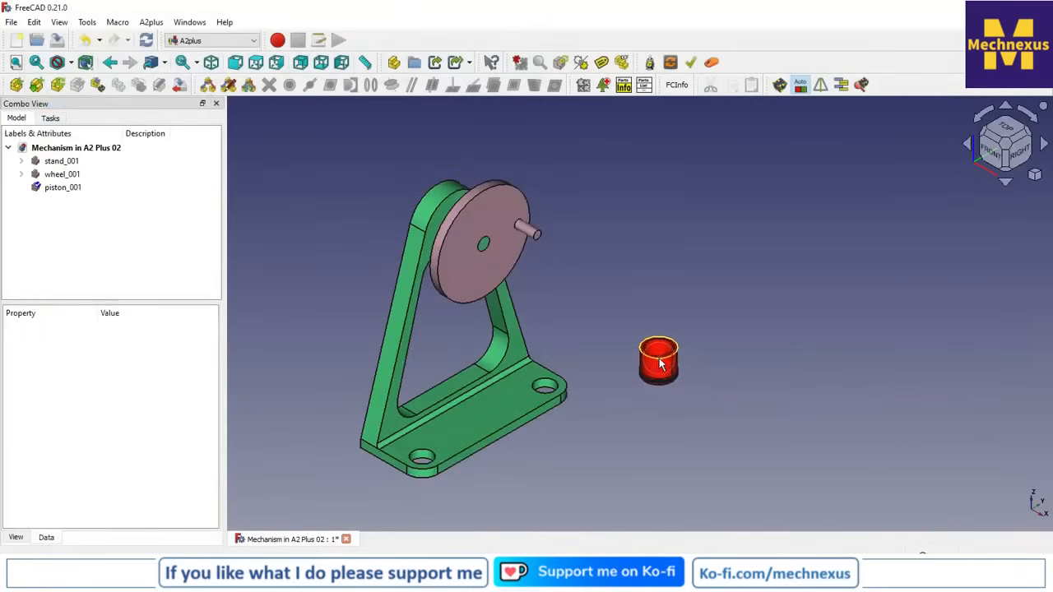
pyautogui.click(657, 362)
pyautogui.rightClick(56, 187)
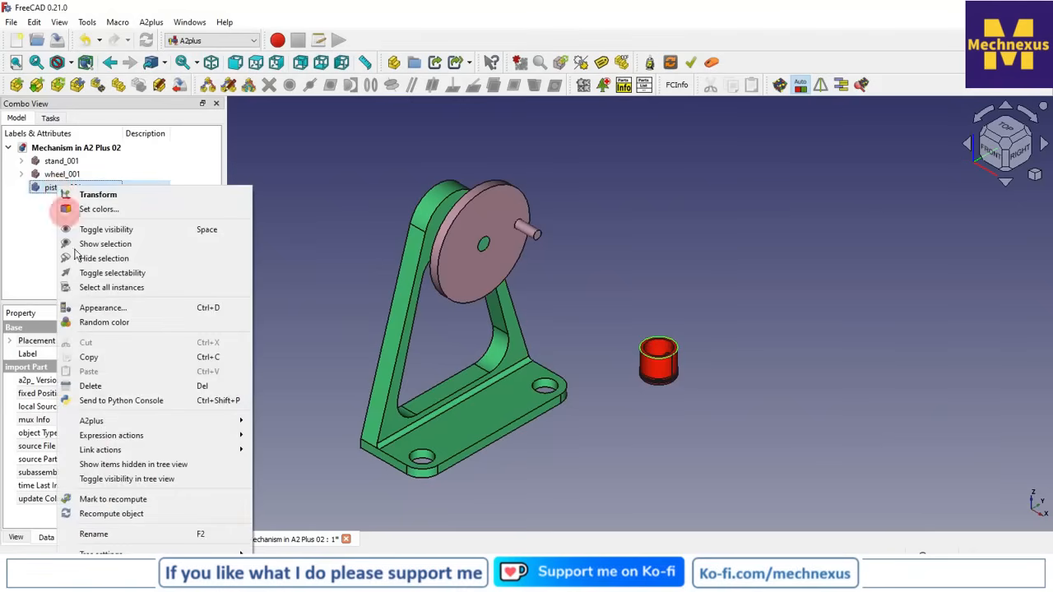
pyautogui.click(90, 386)
# Import the cylinder part from the a2 folder and place it beside the wheel
pyautogui.click(17, 84)
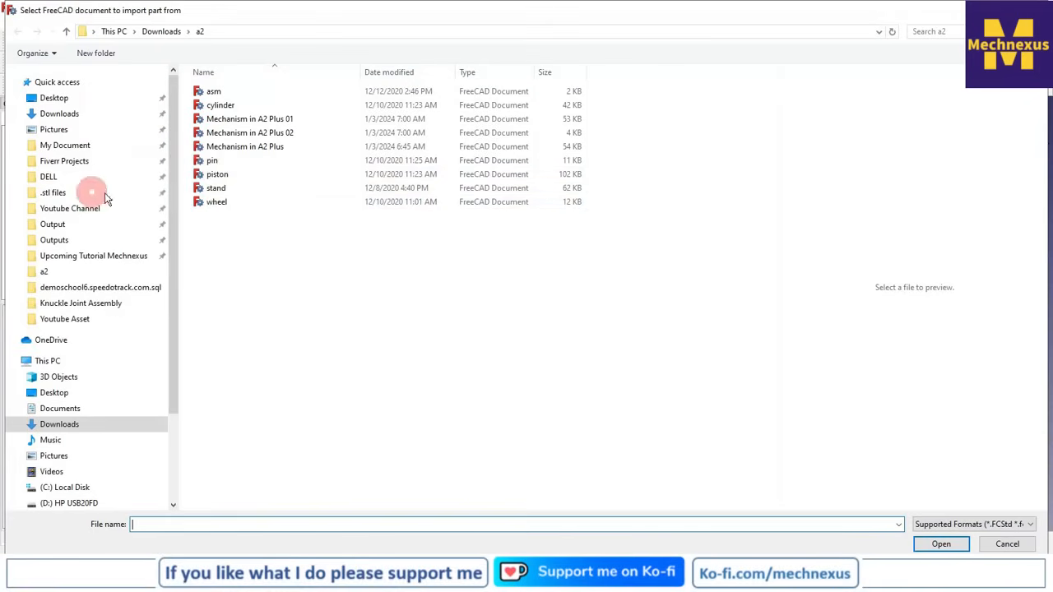
pyautogui.click(221, 107)
pyautogui.click(940, 544)
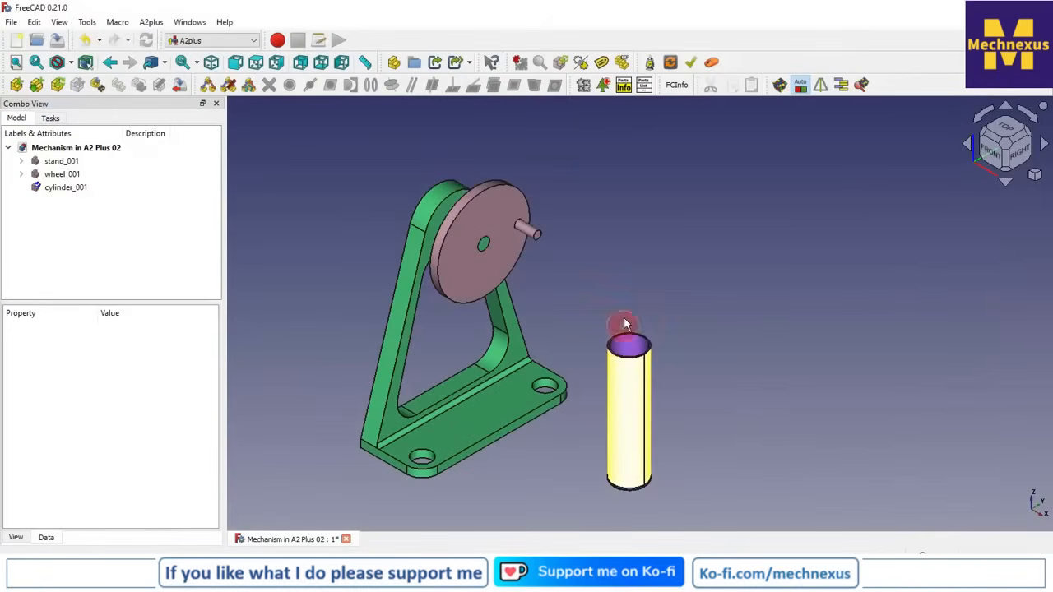
pyautogui.click(631, 242)
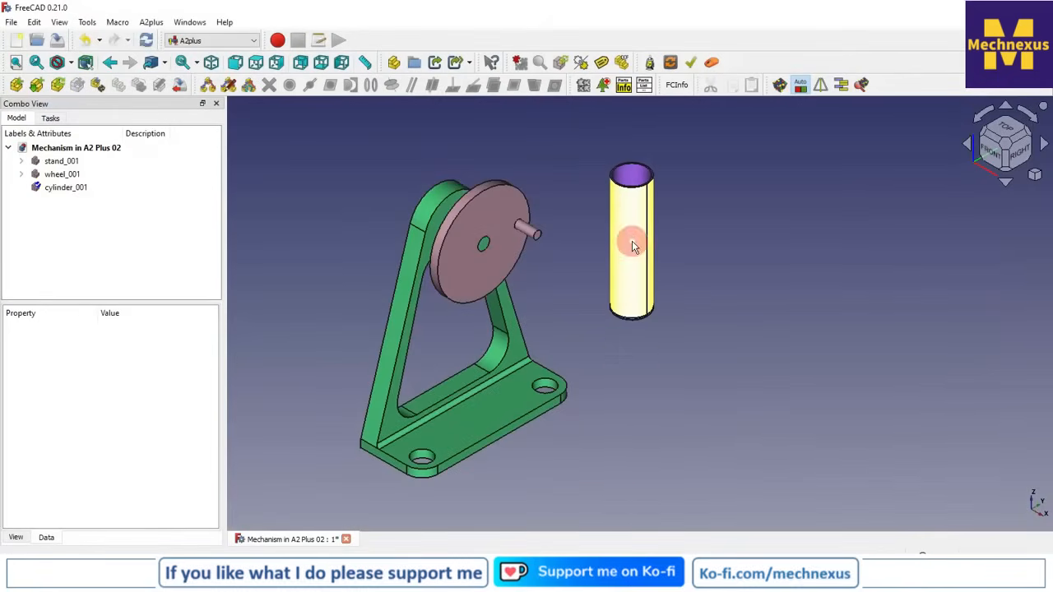
pyautogui.click(802, 343)
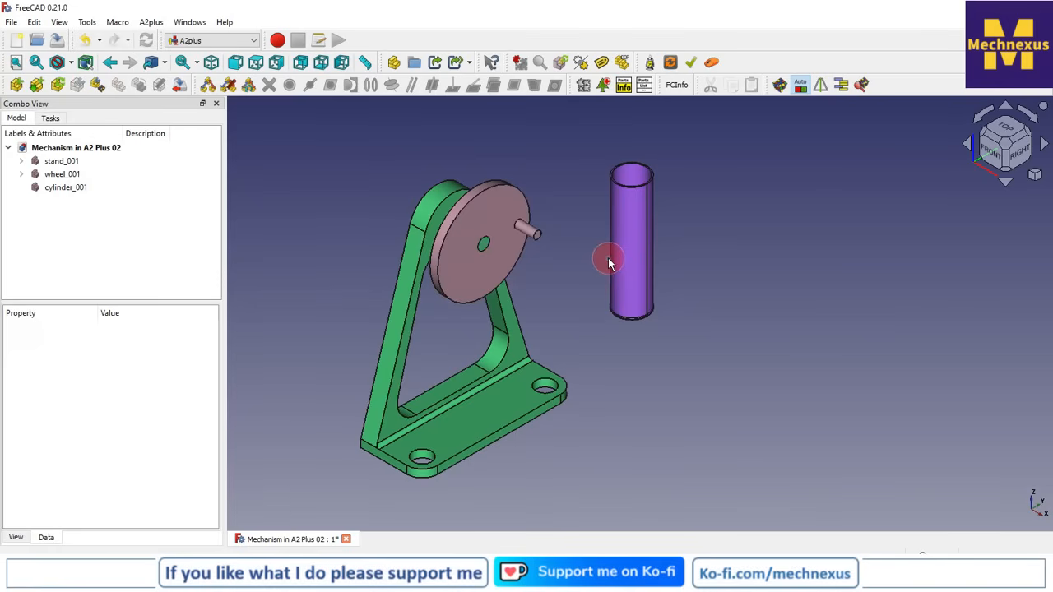
# Rotate the cylinder 90° about the X axis with Transform so it lies horizontally along Y
pyautogui.rightClick(77, 191)
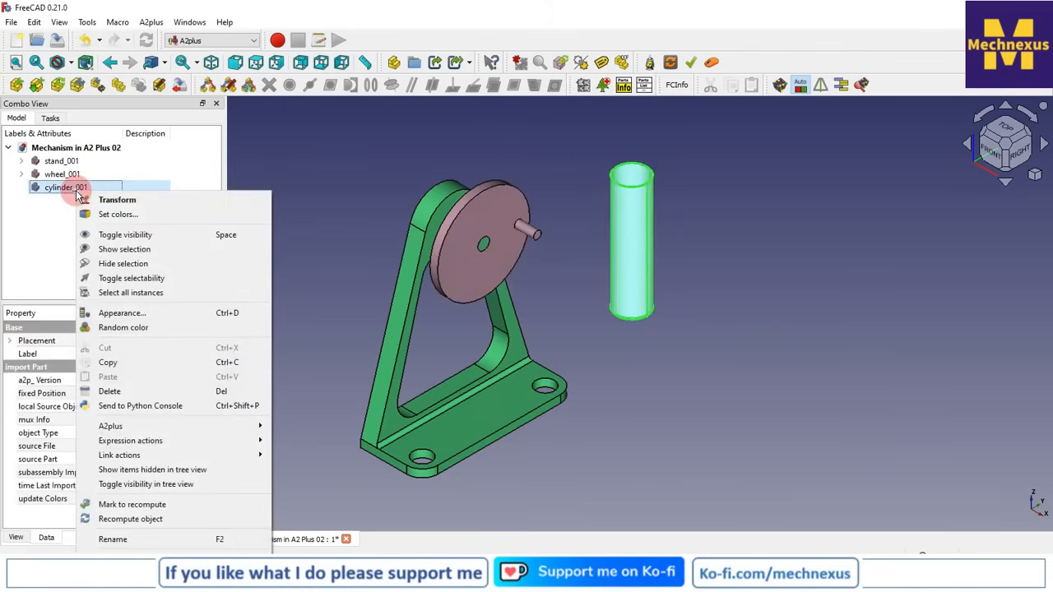
pyautogui.click(105, 201)
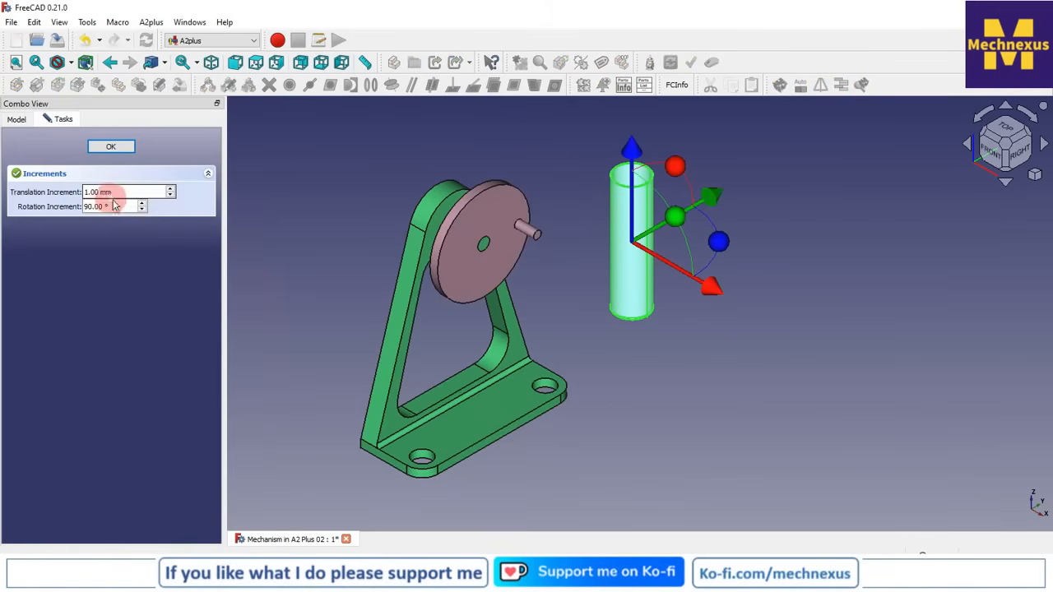
pyautogui.moveTo(679, 170); pyautogui.dragTo(554, 267)
# In top view, move the cylinder along X and Y until it lines up with the crank pin's end, just beyond the wheel's rim
pyautogui.click(1010, 130)
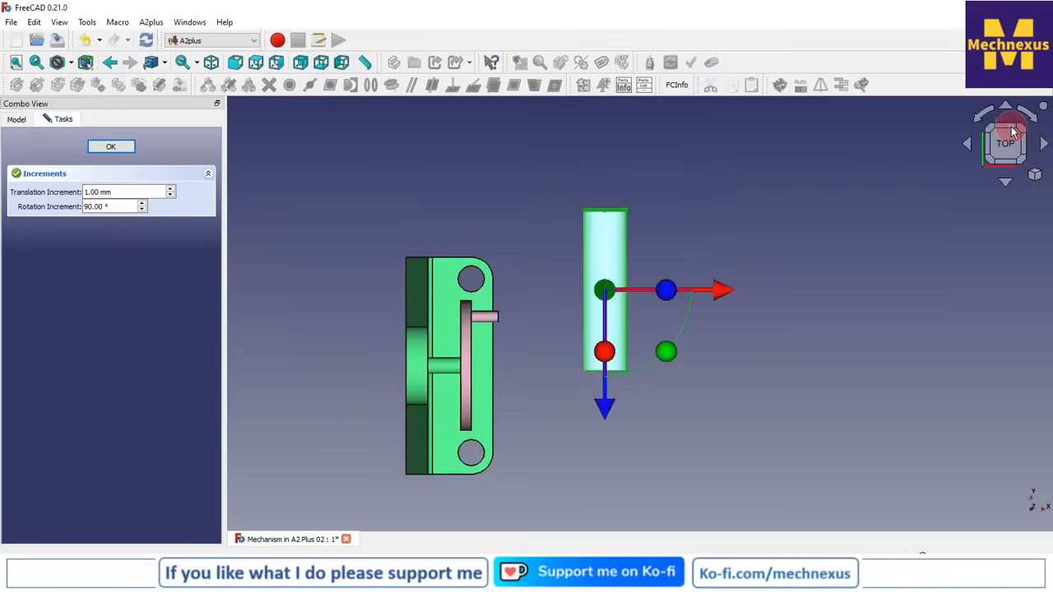
pyautogui.moveTo(604, 409); pyautogui.dragTo(606, 337)
pyautogui.moveTo(720, 218); pyautogui.dragTo(613, 236)
pyautogui.scroll(4, 517, 303)
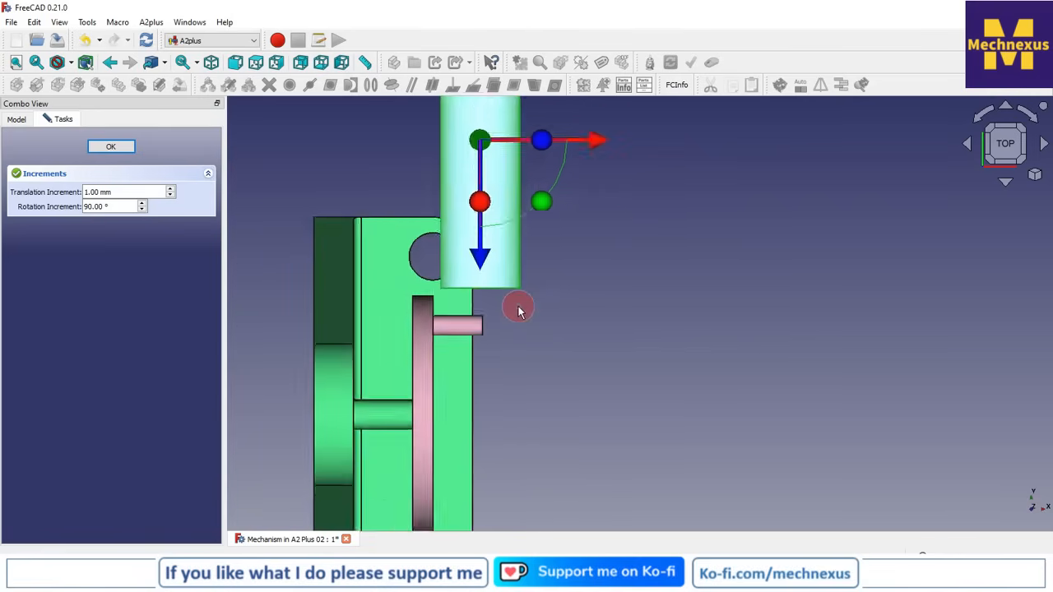
pyautogui.scroll(-2, 520, 326)
pyautogui.moveTo(598, 191); pyautogui.dragTo(601, 186)
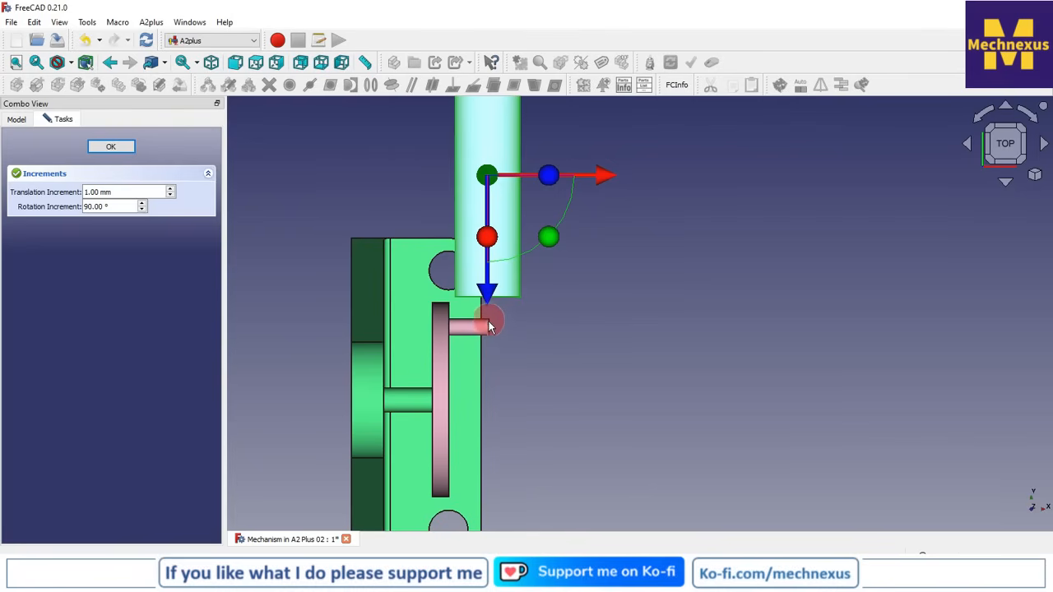
pyautogui.click(111, 147)
pyautogui.click(782, 322)
# In right view, lower the cylinder with Transform until its axis is level with the wheel's centre
pyautogui.click(1034, 176)
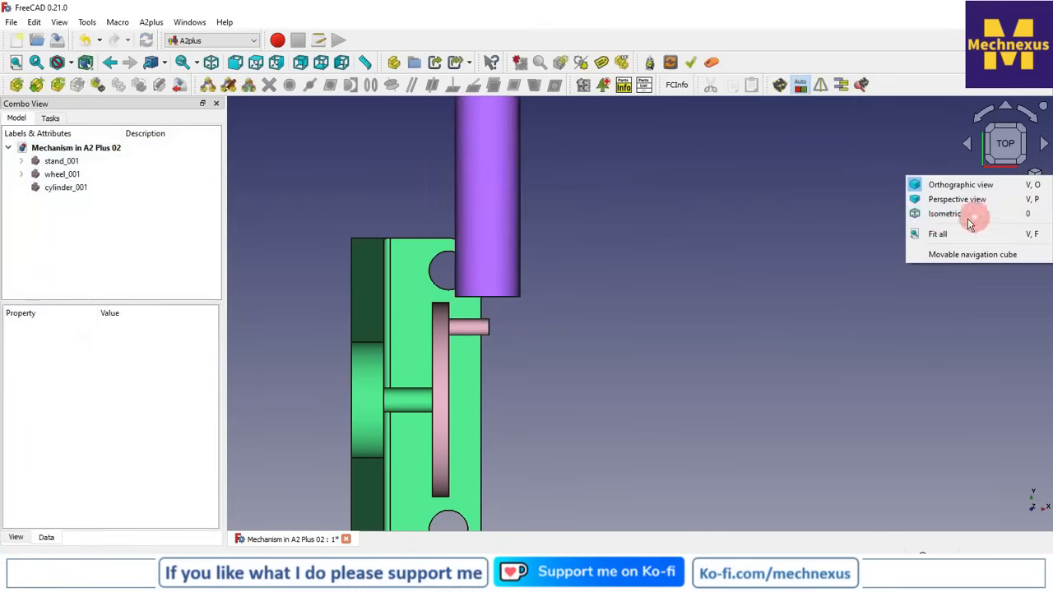
pyautogui.click(943, 219)
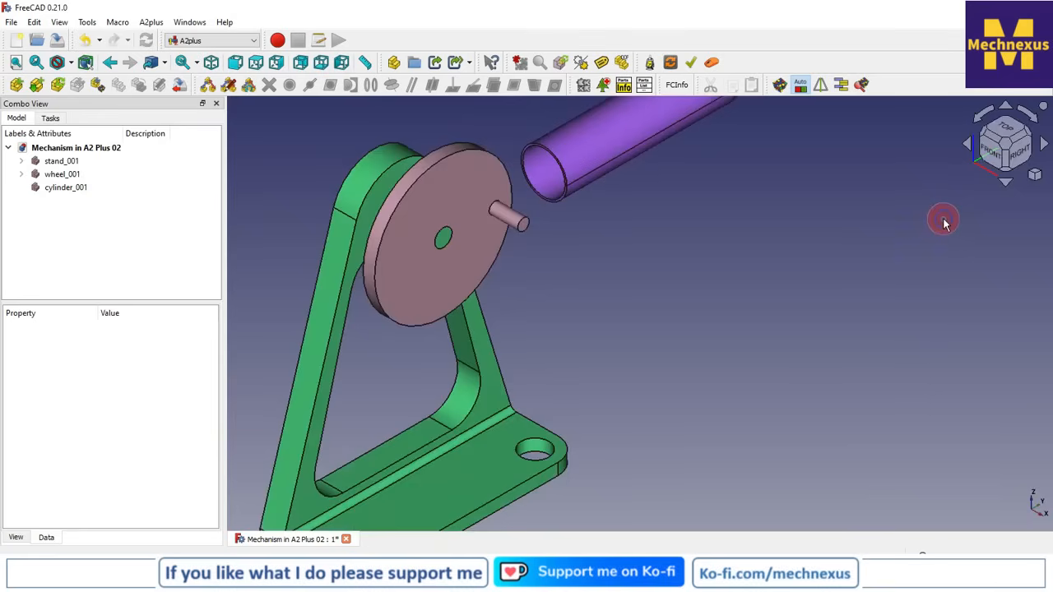
pyautogui.click(1024, 163)
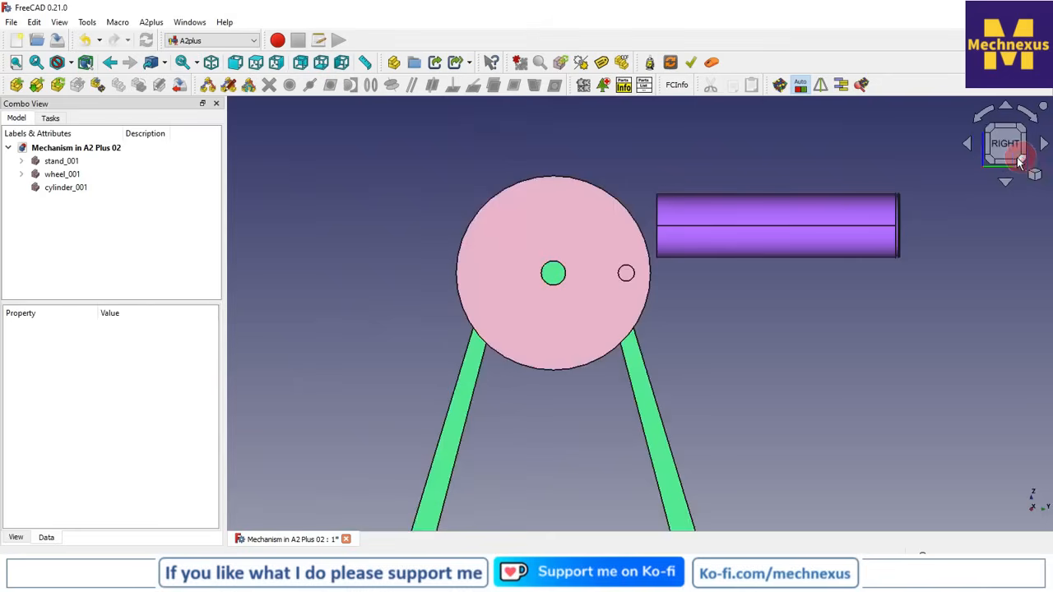
pyautogui.rightClick(60, 191)
pyautogui.click(82, 197)
pyautogui.scroll(-2, 473, 224)
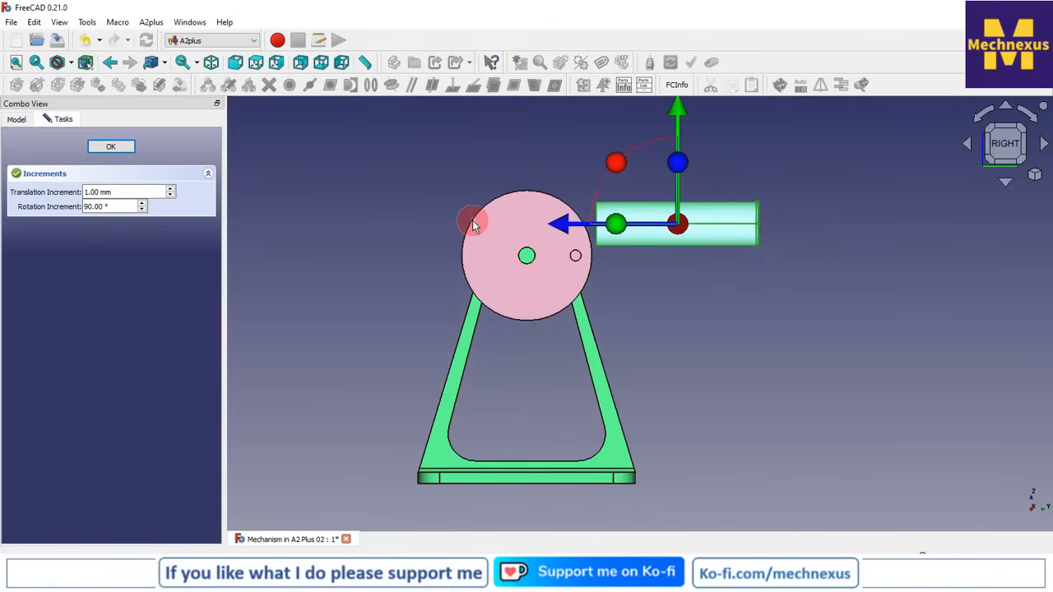
pyautogui.moveTo(681, 118); pyautogui.dragTo(680, 150)
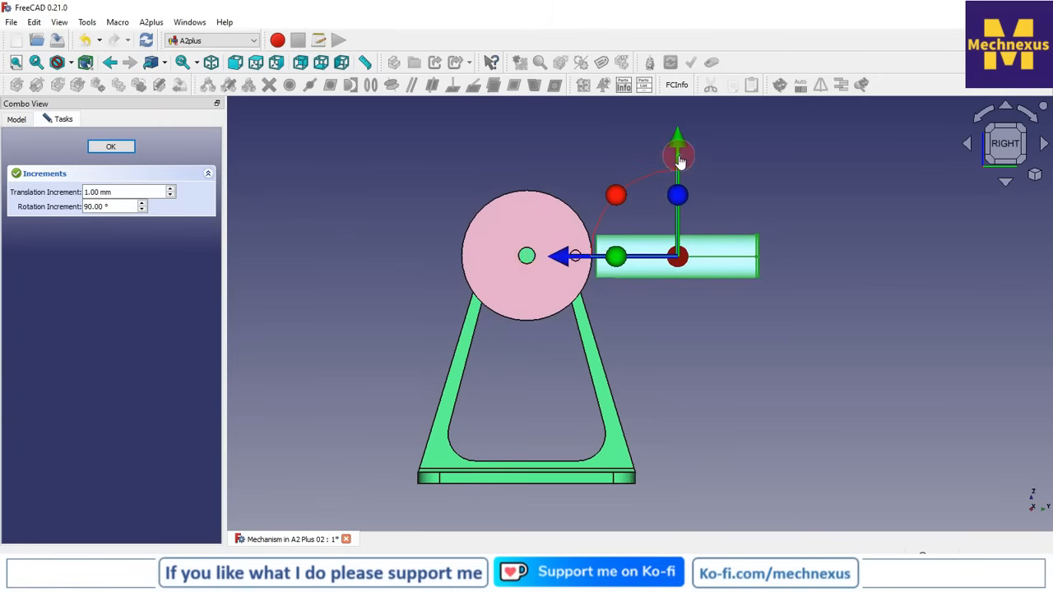
pyautogui.click(111, 146)
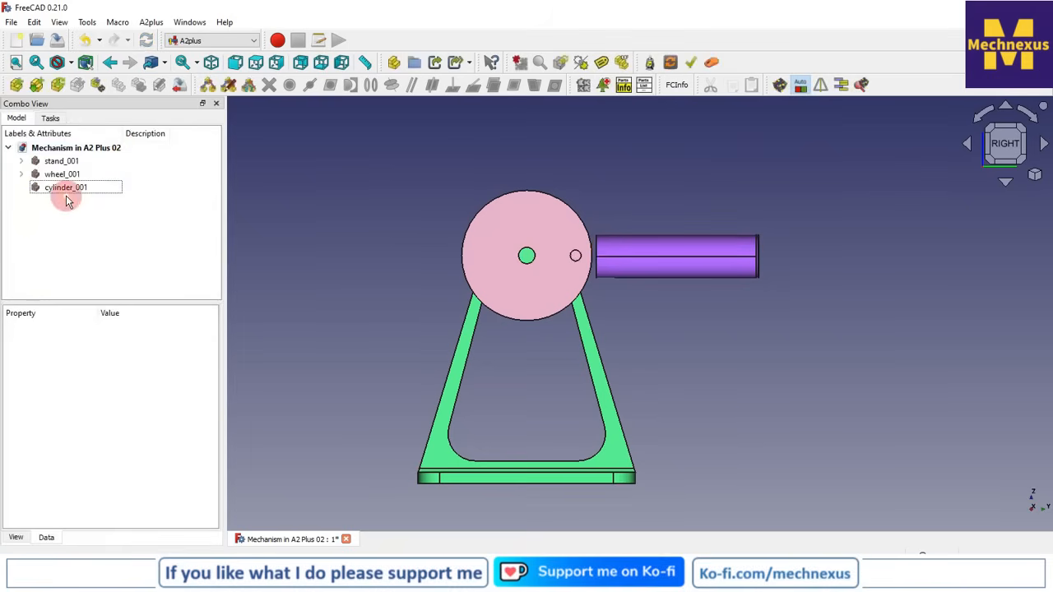
# Set the z position in the cylinder's Placement to 0 mm
pyautogui.click(66, 187)
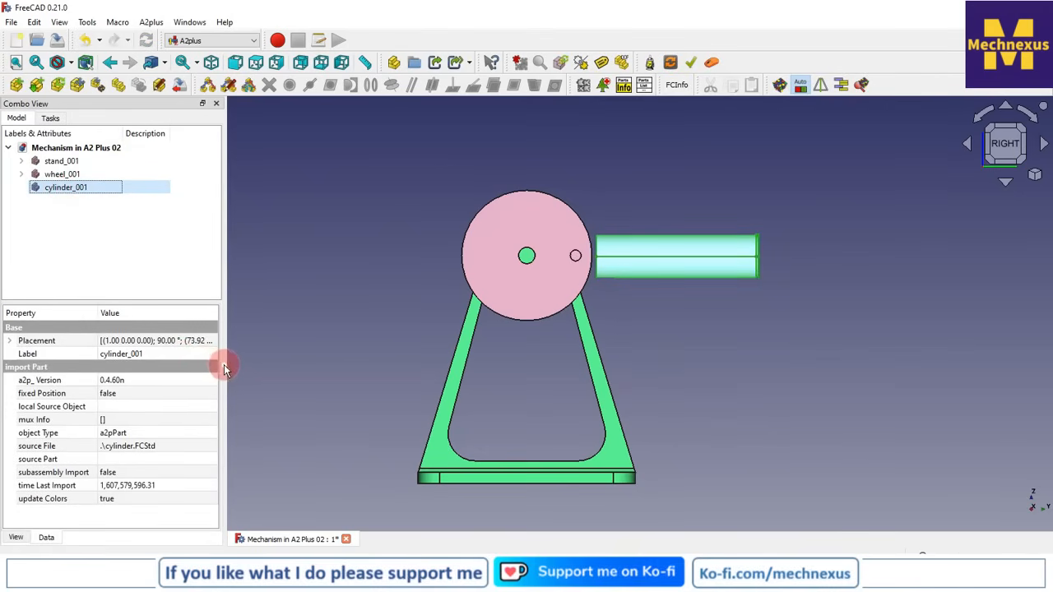
pyautogui.moveTo(227, 365); pyautogui.dragTo(319, 363)
pyautogui.click(9, 341)
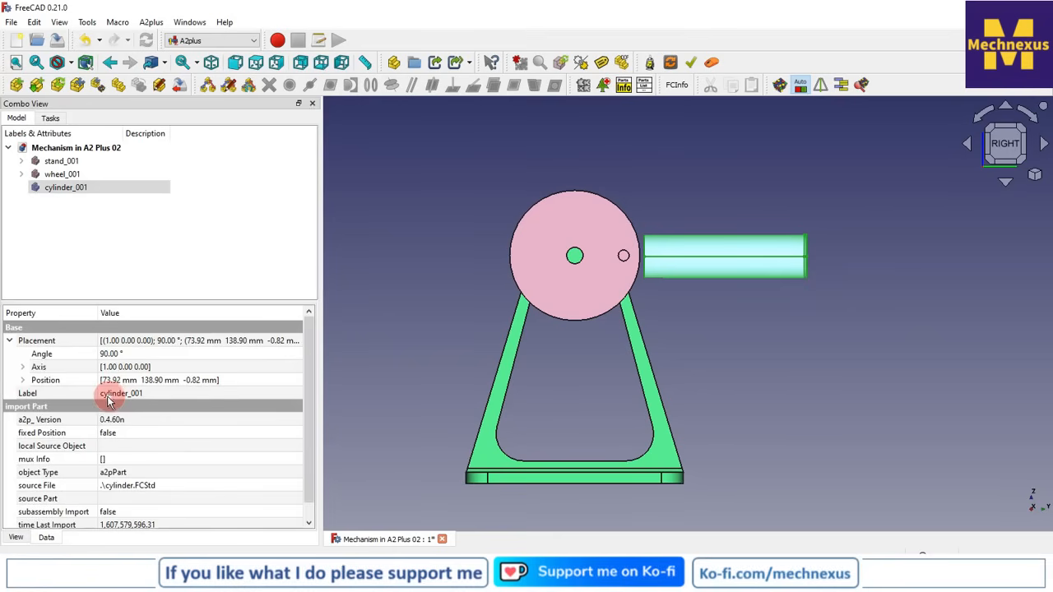
pyautogui.click(22, 380)
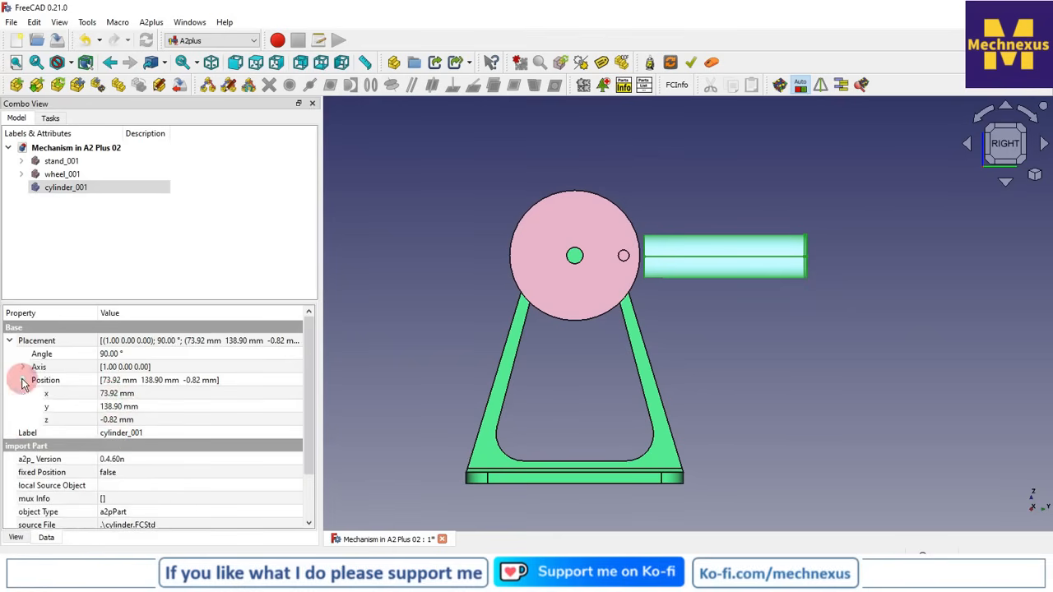
pyautogui.click(119, 421)
pyautogui.write('0')
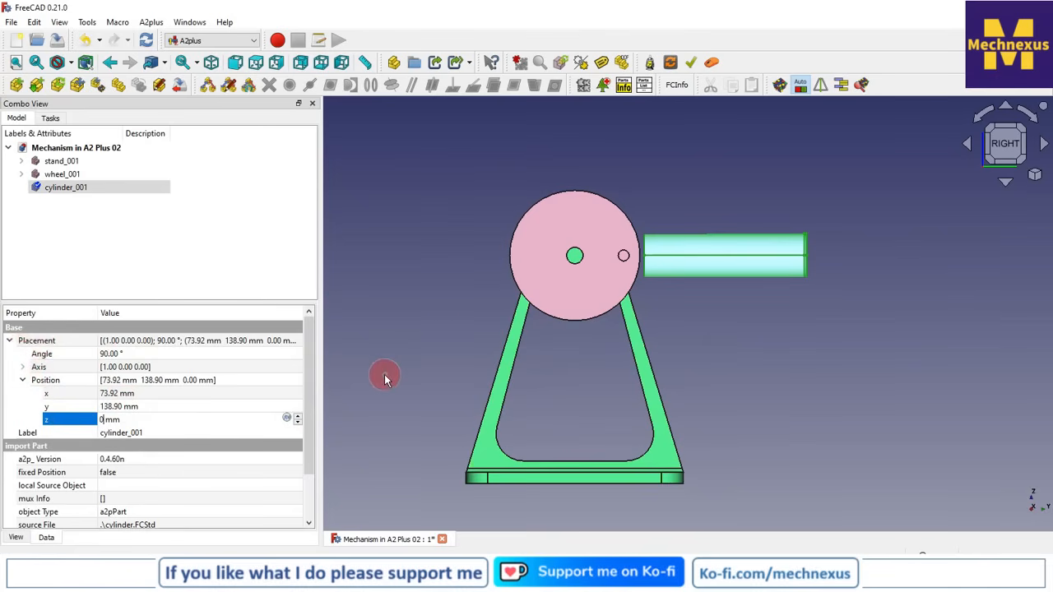
# Set the cylinder's fixed Position property to true and deselect the cylinder
pyautogui.click(135, 475)
pyautogui.click(134, 475)
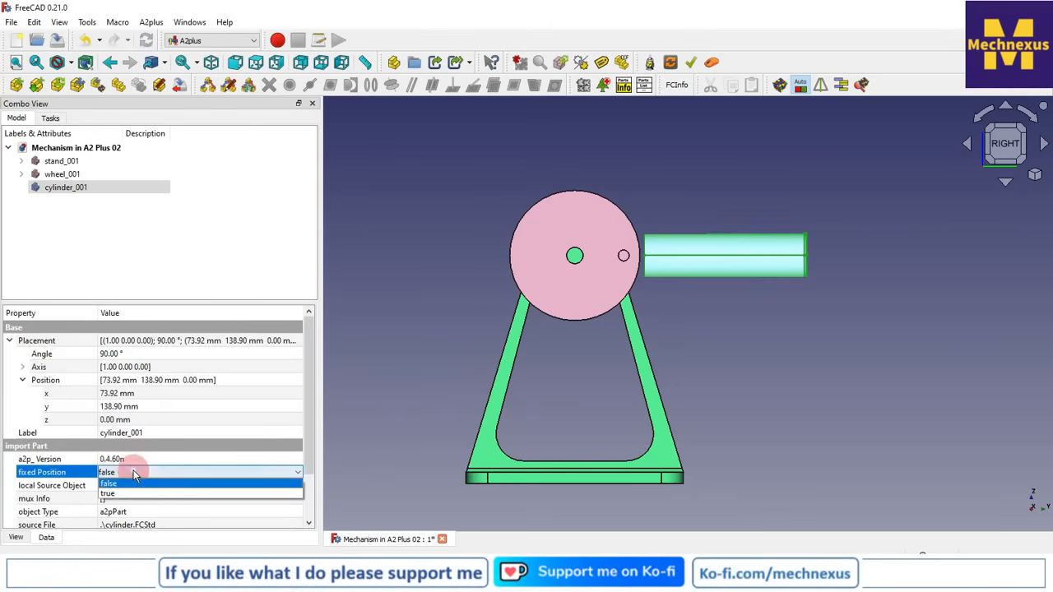
pyautogui.click(131, 492)
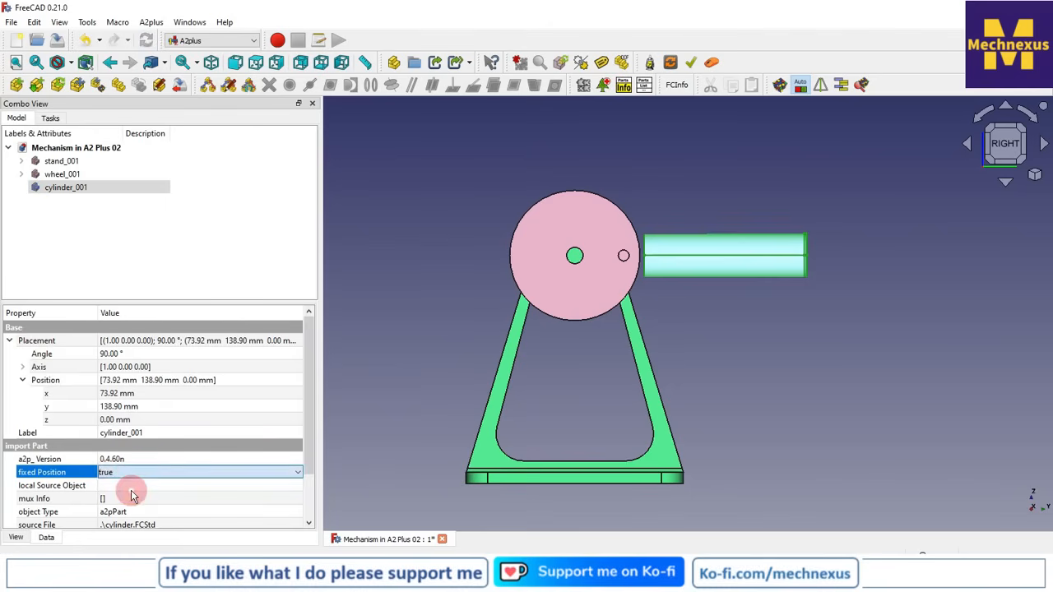
pyautogui.click(422, 239)
# Import pin.FCStd into the assembly and place it in front of the cylinder, viewed isometrically
pyautogui.scroll(3, 731, 254)
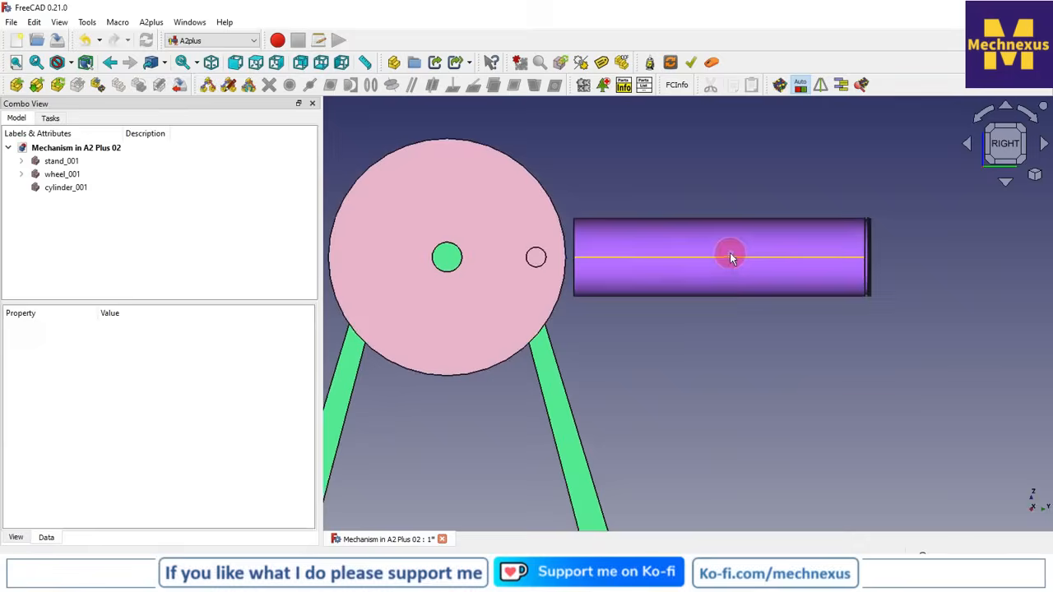
pyautogui.click(1037, 178)
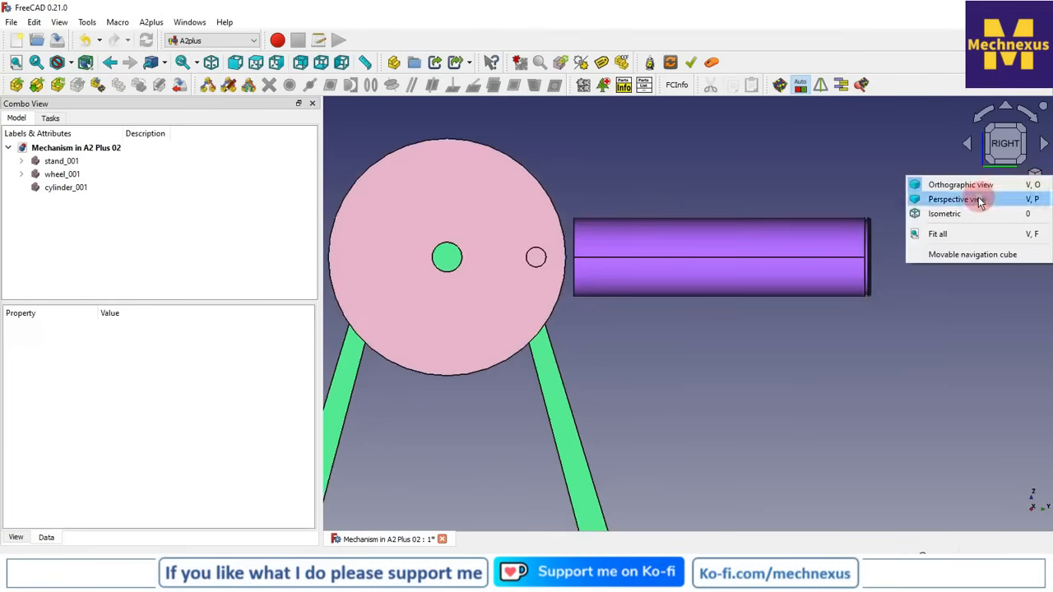
pyautogui.click(958, 223)
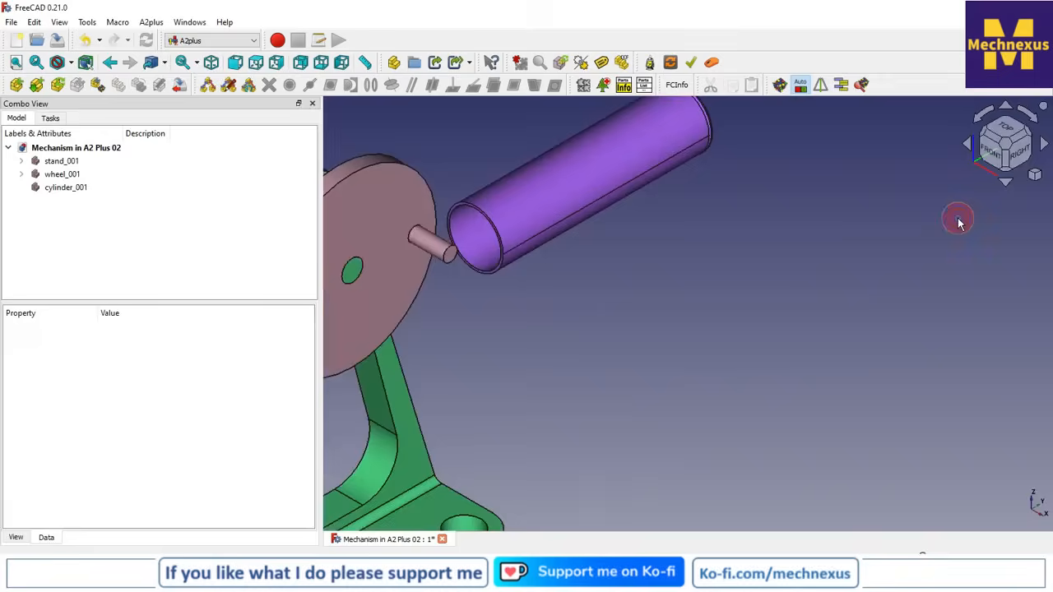
pyautogui.scroll(-3, 828, 323)
pyautogui.scroll(-2, 431, 281)
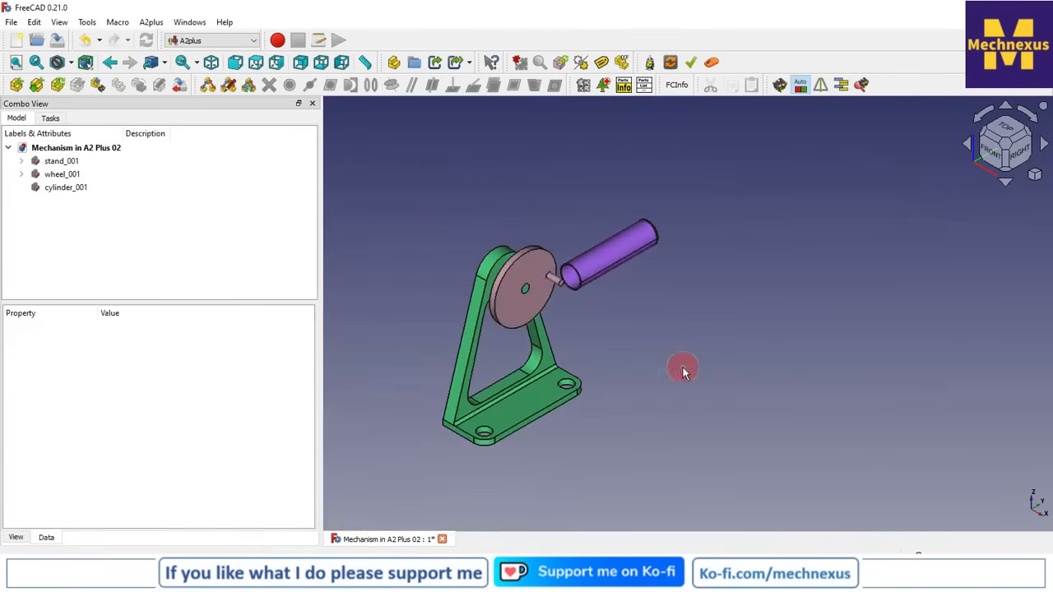
pyautogui.click(473, 182)
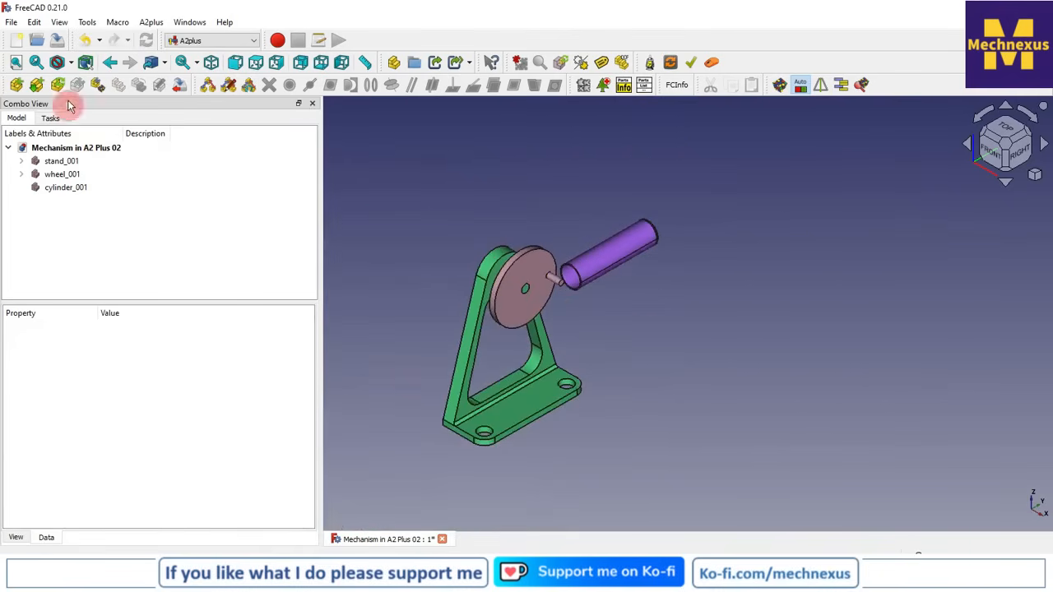
pyautogui.click(16, 86)
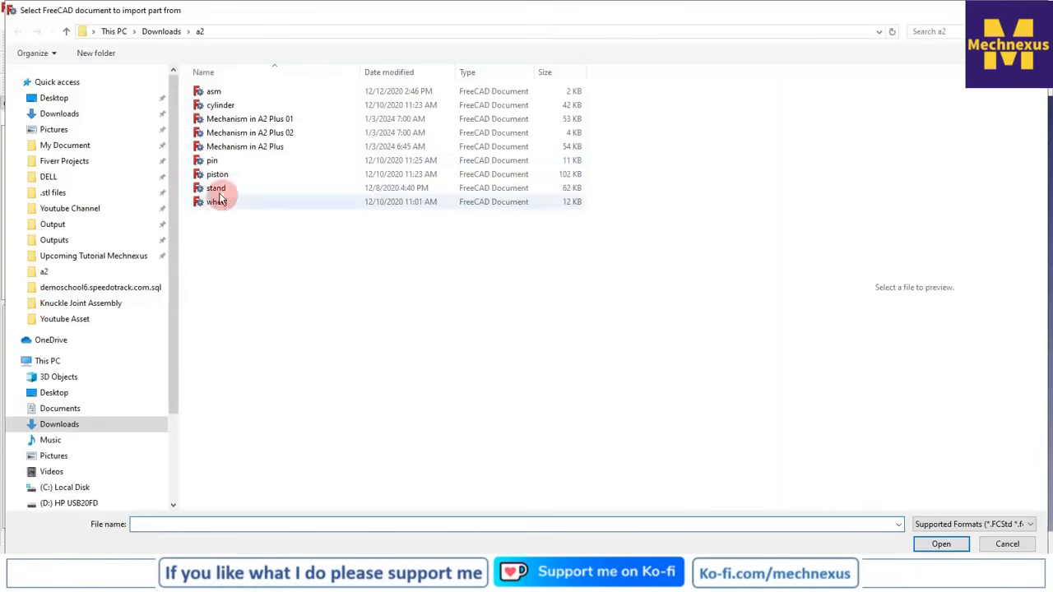
pyautogui.click(214, 162)
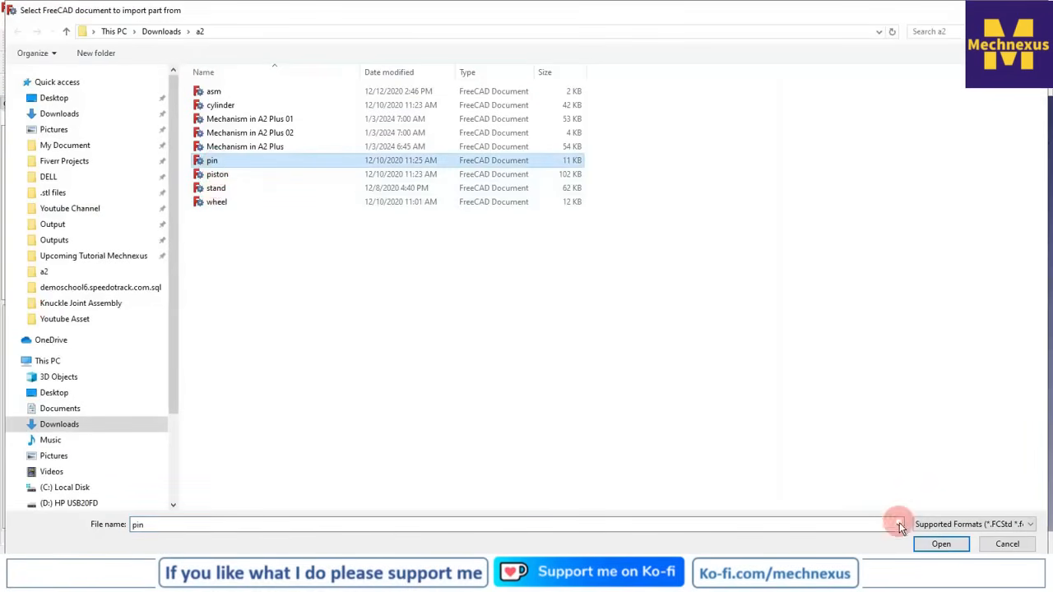
pyautogui.click(940, 544)
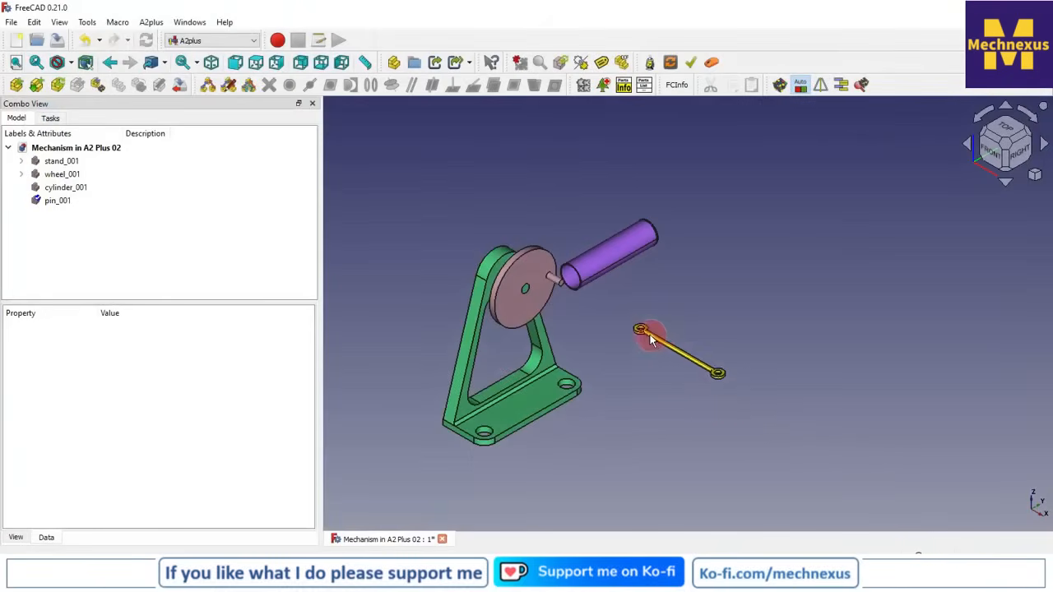
pyautogui.click(632, 334)
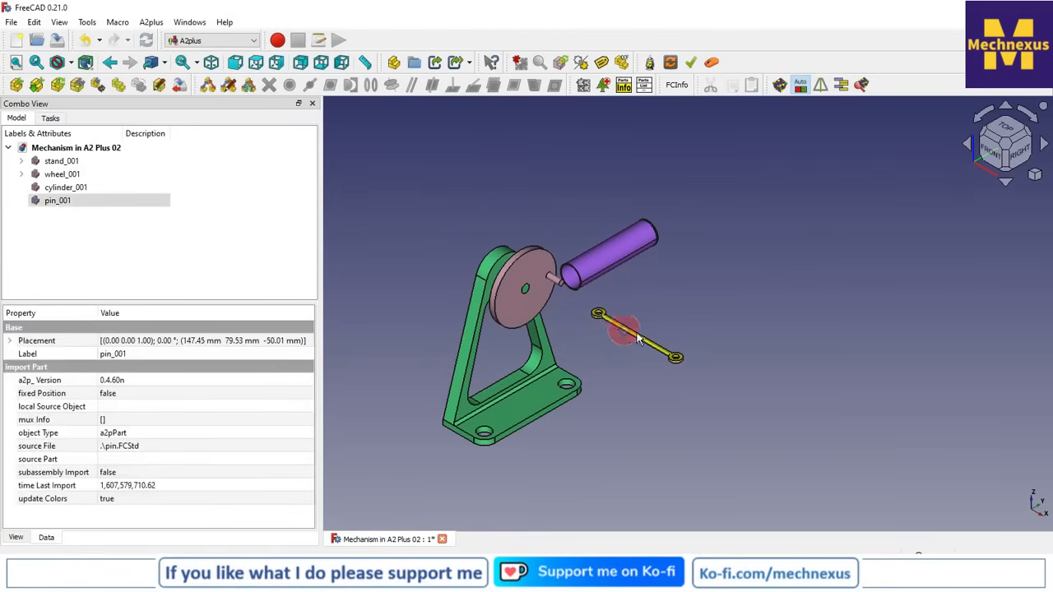
# Constrain the hole edge at the pin's near end to the wheel crank's end edge with a circular edge constraint, direction aligned, offset 0.00 mm
pyautogui.click(769, 319)
pyautogui.scroll(2, 615, 315)
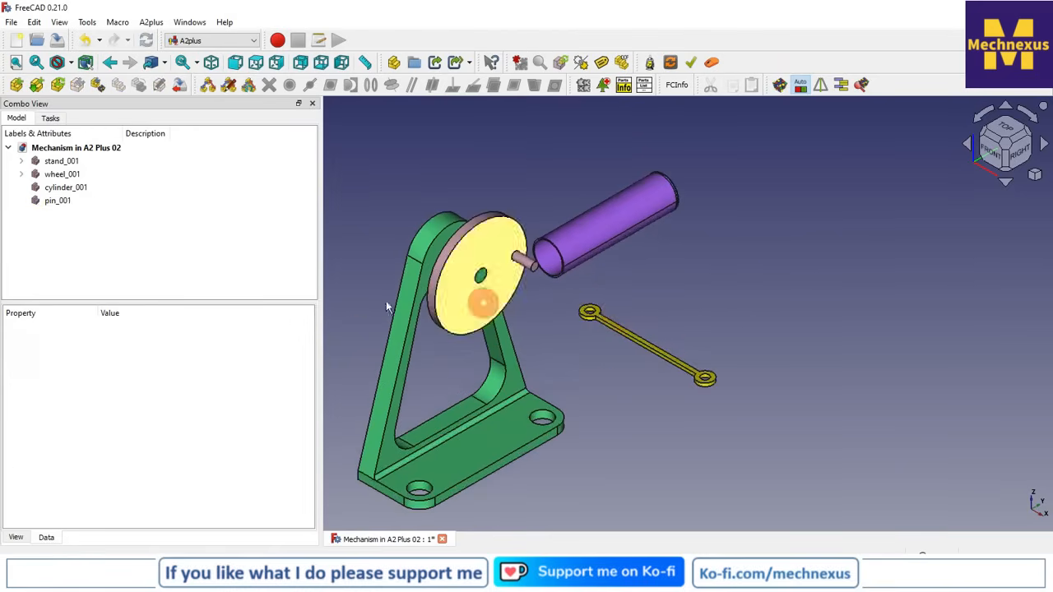
pyautogui.moveTo(321, 292); pyautogui.dragTo(183, 292)
pyautogui.scroll(5, 530, 316)
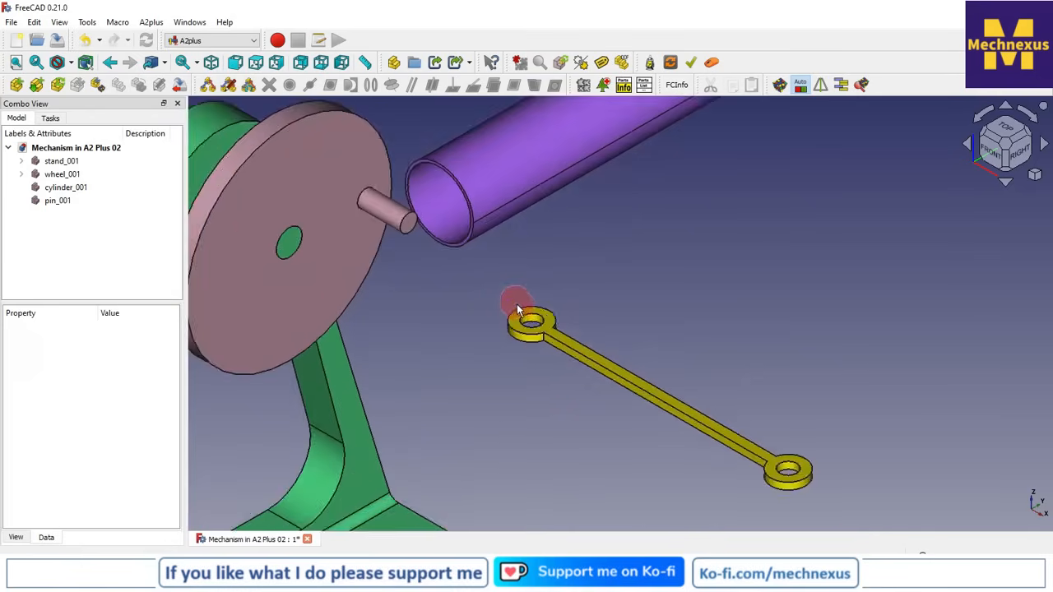
pyautogui.click(548, 317)
pyautogui.scroll(-3, 478, 357)
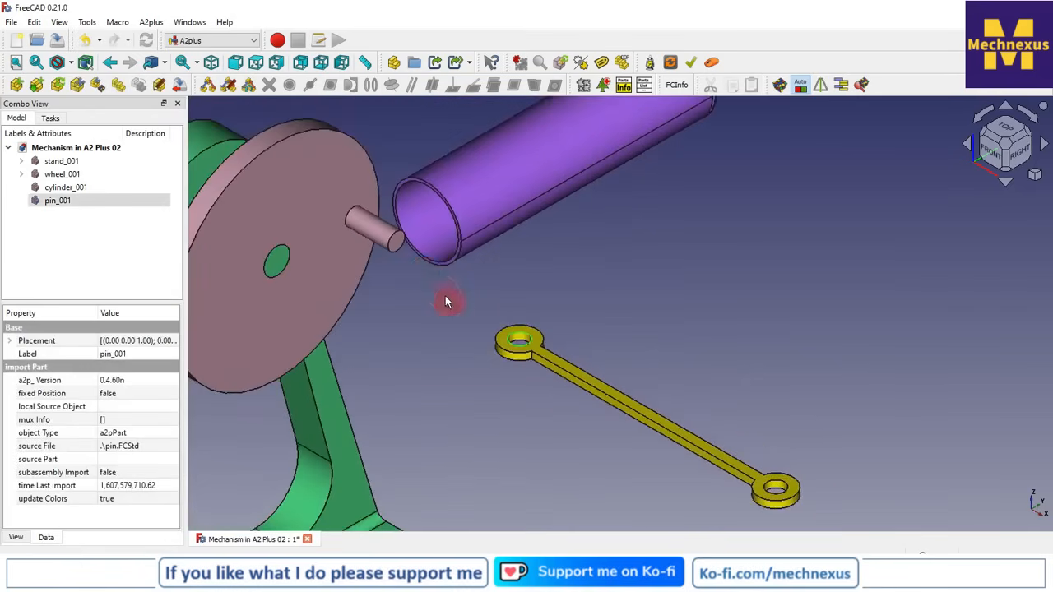
pyautogui.keyDown('ctrl'); pyautogui.click(398, 237); pyautogui.keyUp('ctrl')
pyautogui.scroll(-3, 485, 390)
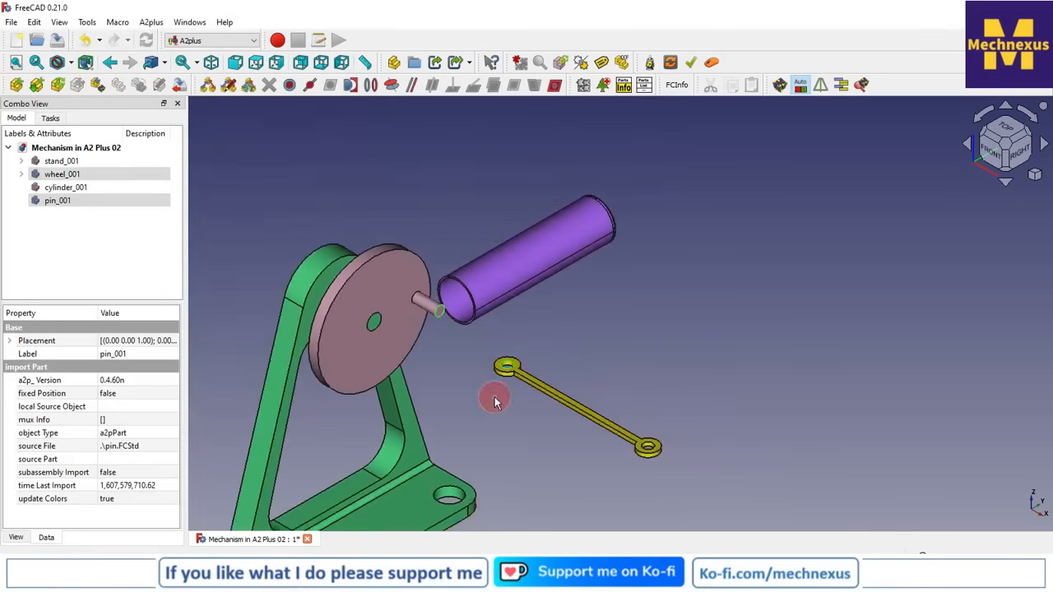
pyautogui.scroll(-2, 613, 462)
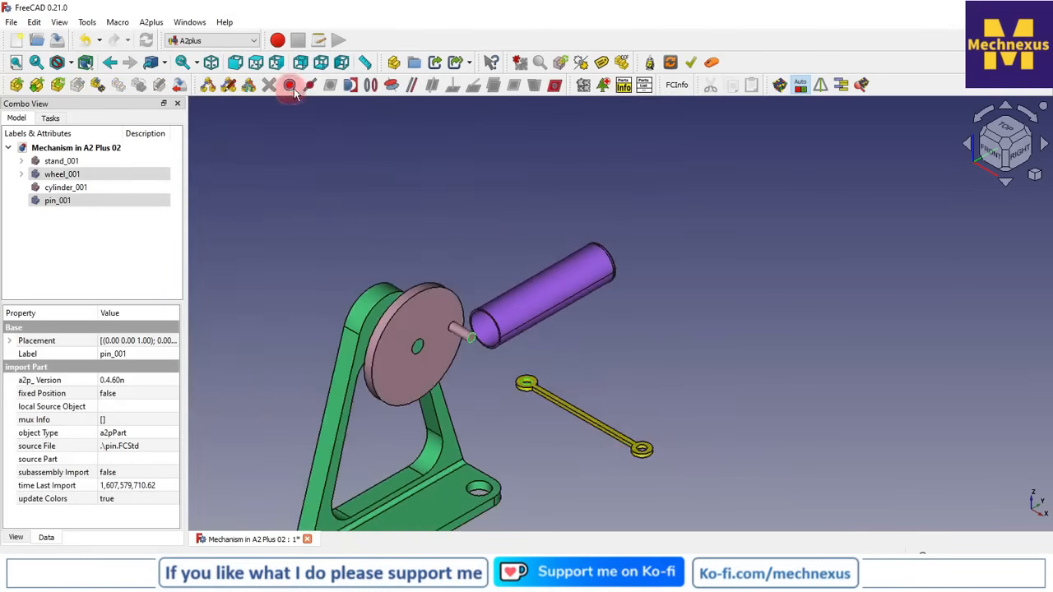
pyautogui.click(370, 86)
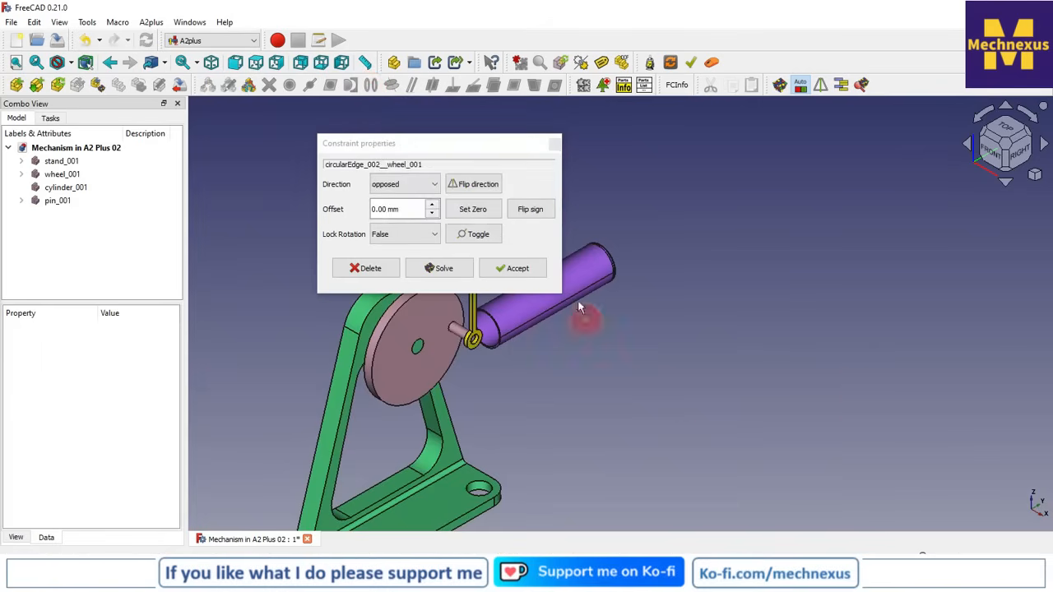
pyautogui.click(491, 188)
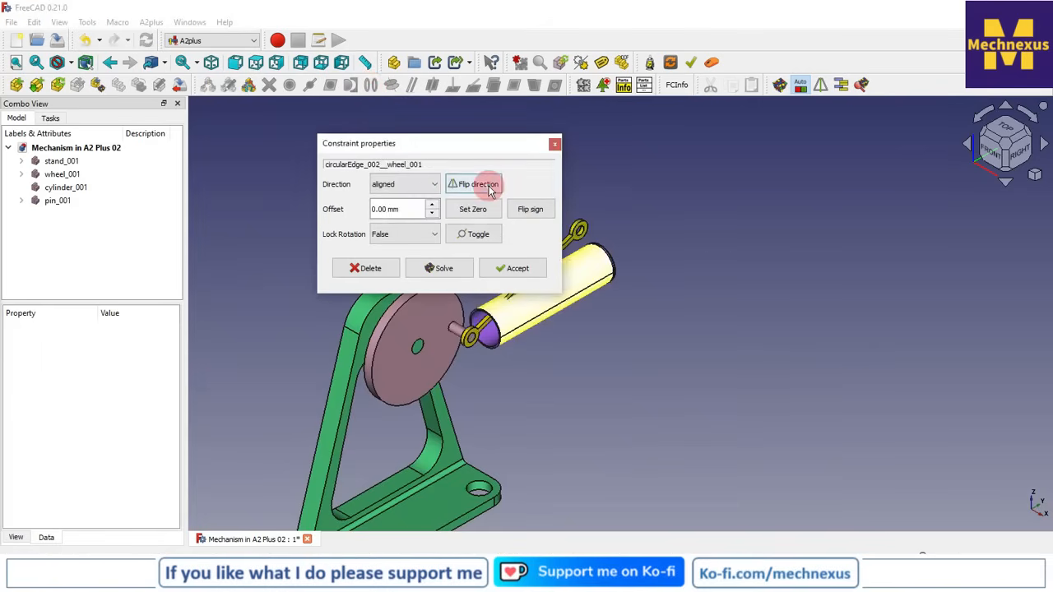
pyautogui.click(517, 274)
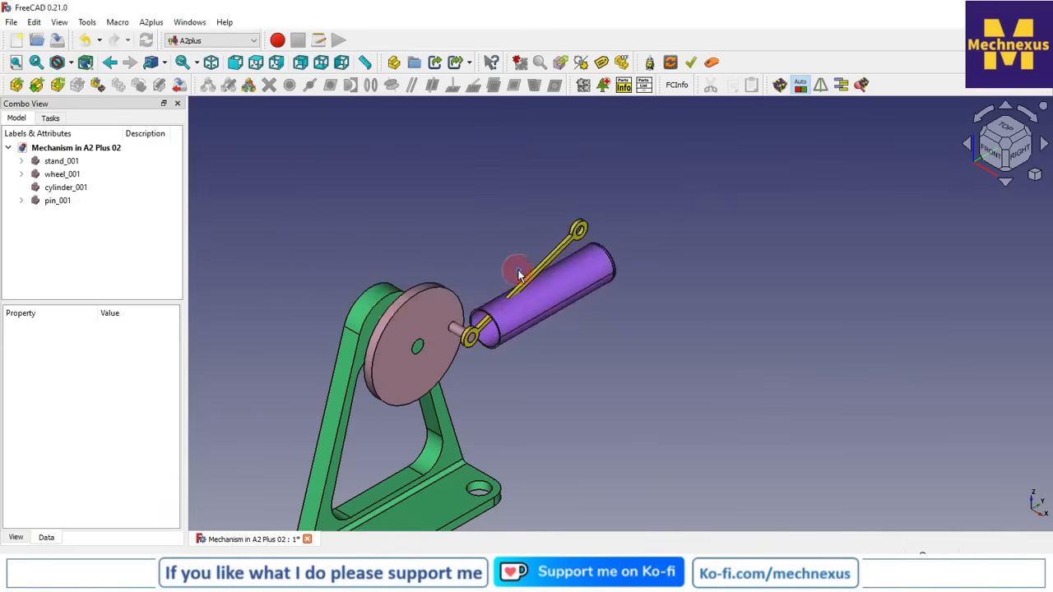
# Turn the wheel with Move part under constraints, bringing its crank and the attached pin away from the cylinder
pyautogui.scroll(-3, 713, 376)
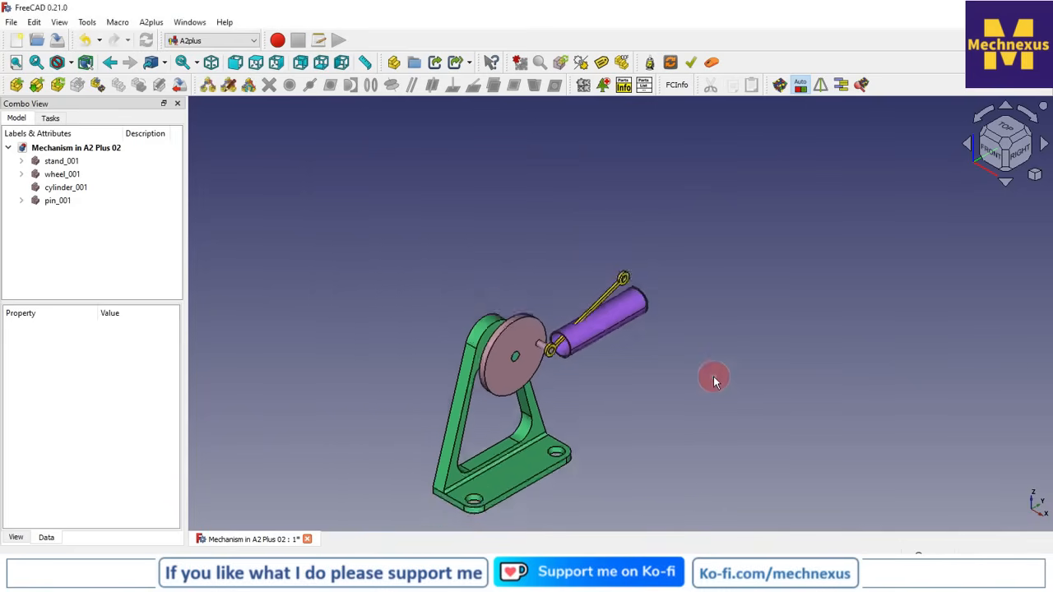
pyautogui.scroll(2, 683, 422)
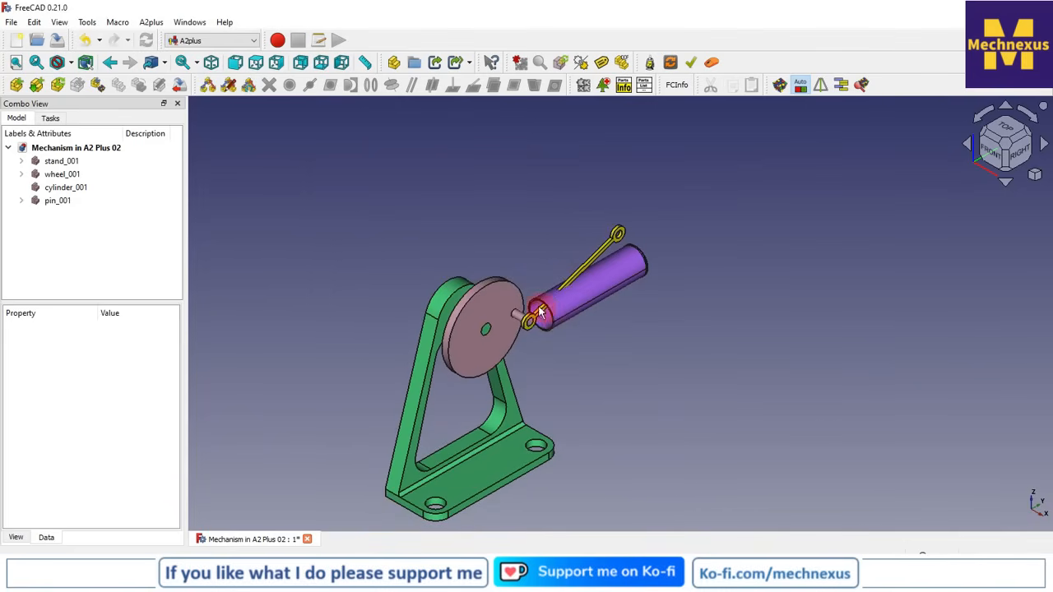
pyautogui.click(501, 290)
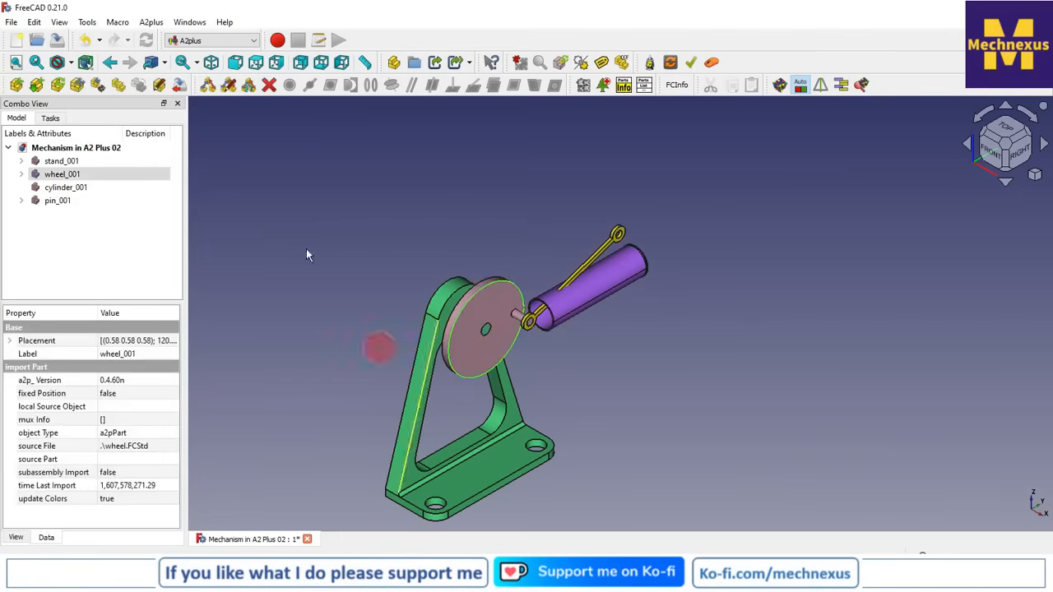
pyautogui.click(96, 85)
pyautogui.click(497, 288)
pyautogui.moveTo(490, 284); pyautogui.dragTo(389, 407)
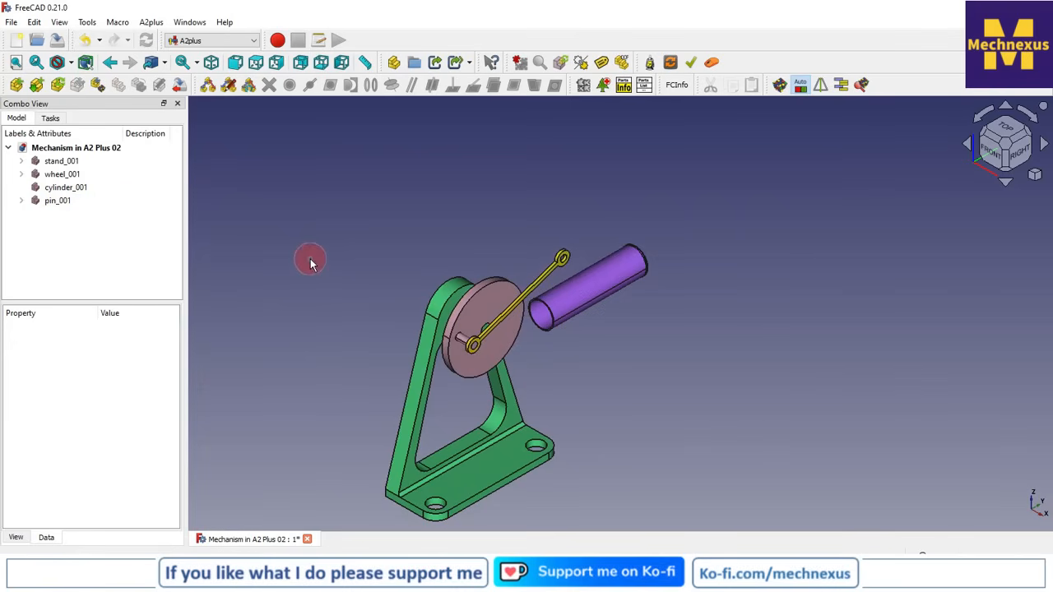
# Import piston.FCStd into the assembly and place it above the cylinder
pyautogui.click(17, 85)
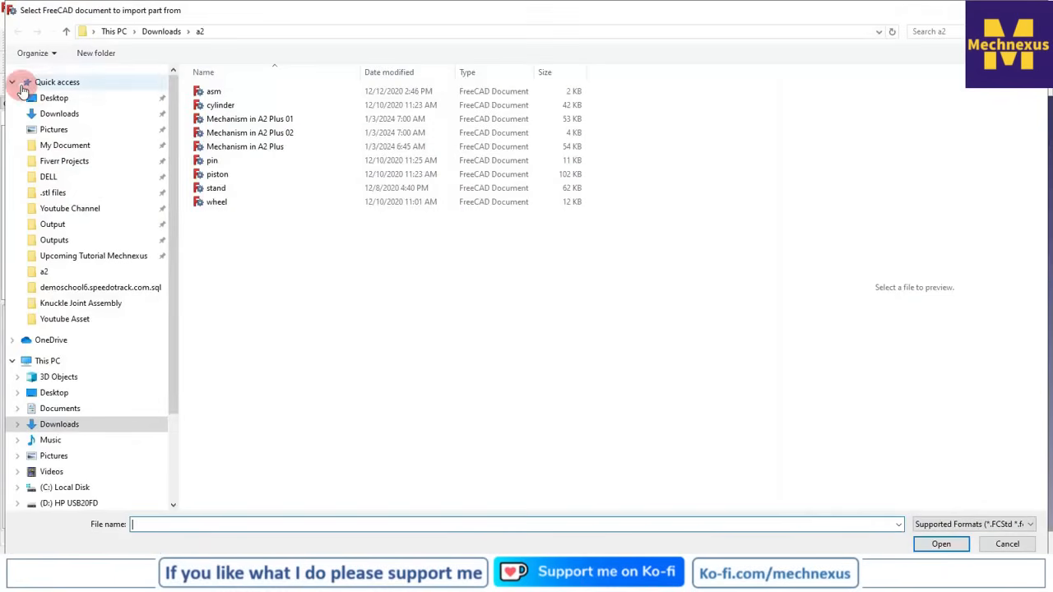
pyautogui.click(244, 176)
pyautogui.click(940, 544)
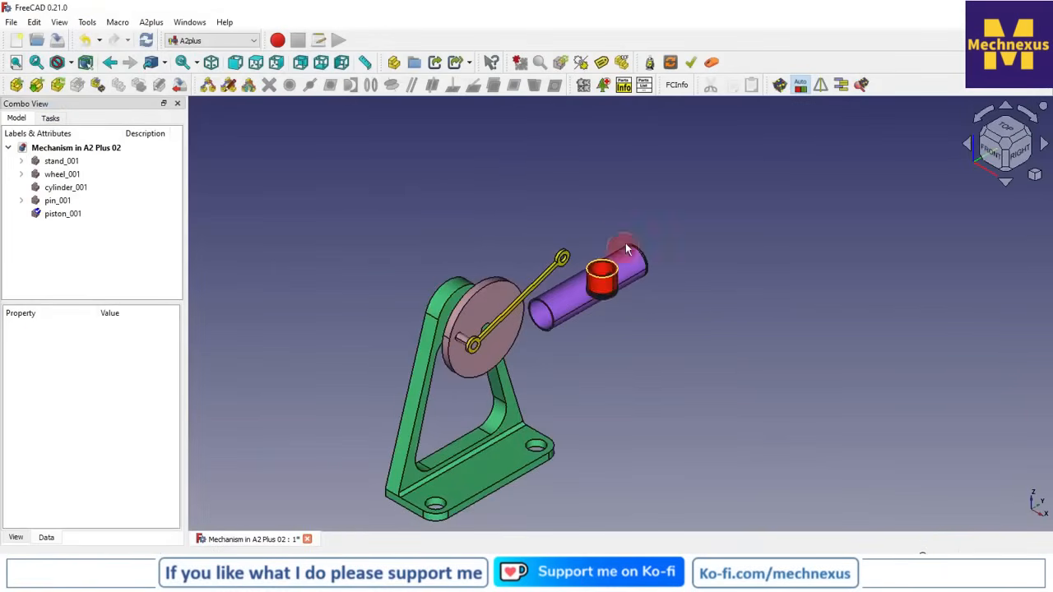
pyautogui.click(592, 214)
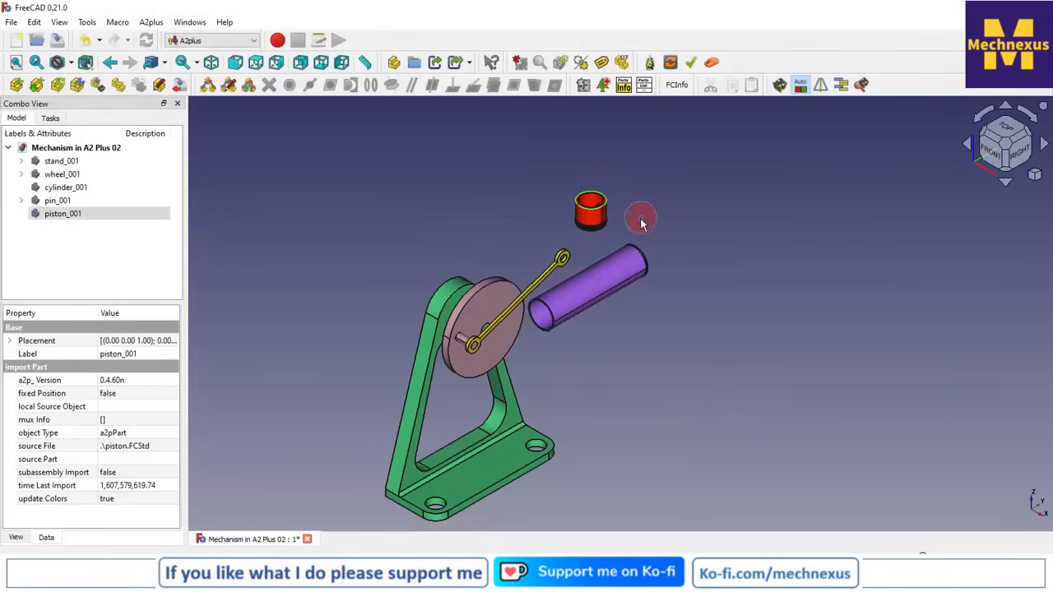
pyautogui.click(287, 229)
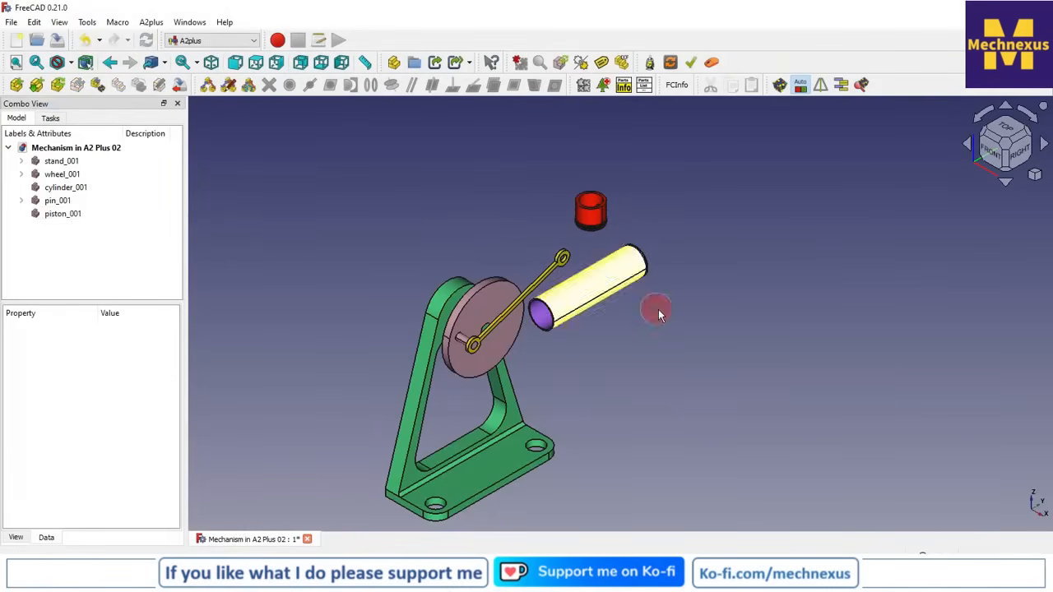
# Rotate the piston 90° about the X axis with Transform so it lies parallel to the cylinder
pyautogui.scroll(2, 677, 225)
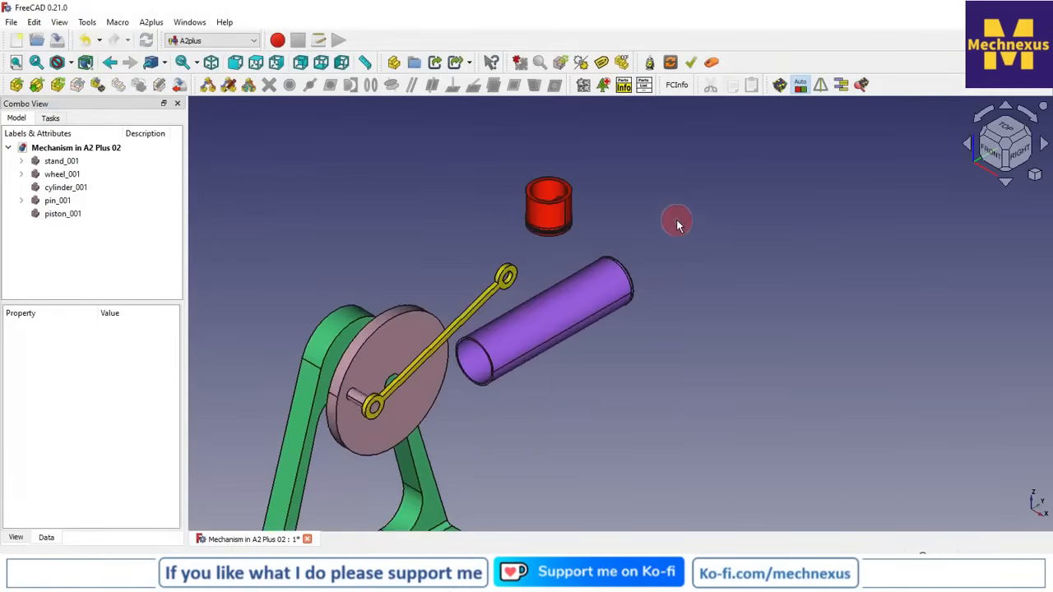
pyautogui.click(69, 214)
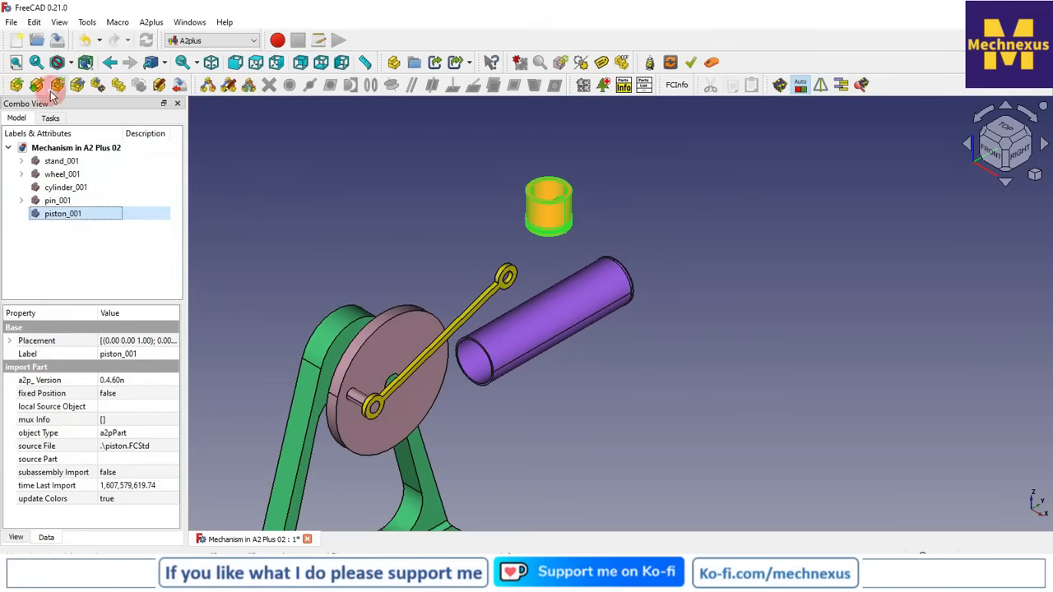
pyautogui.rightClick(75, 213)
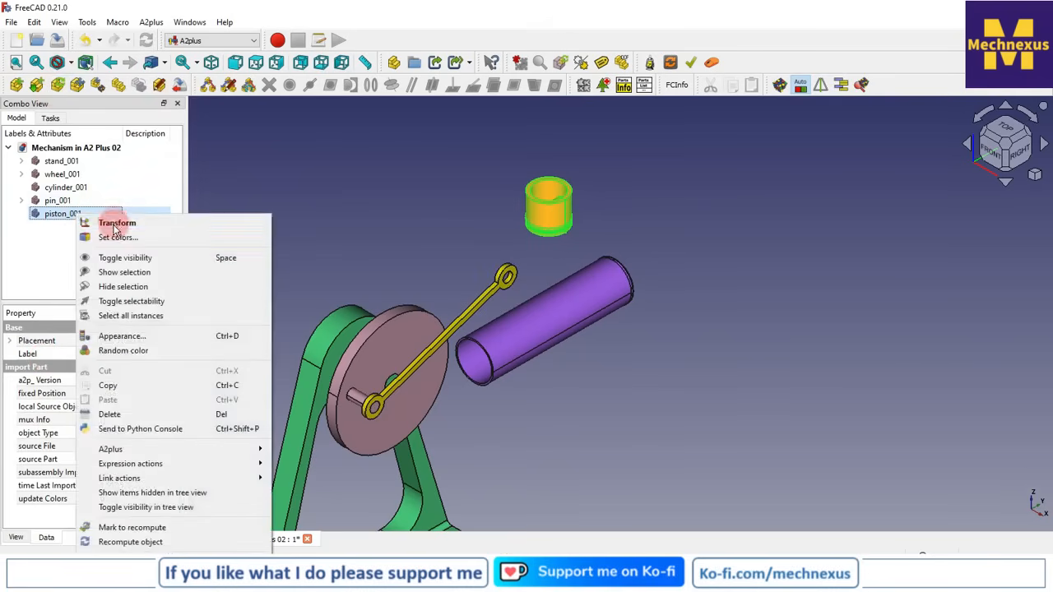
pyautogui.click(115, 224)
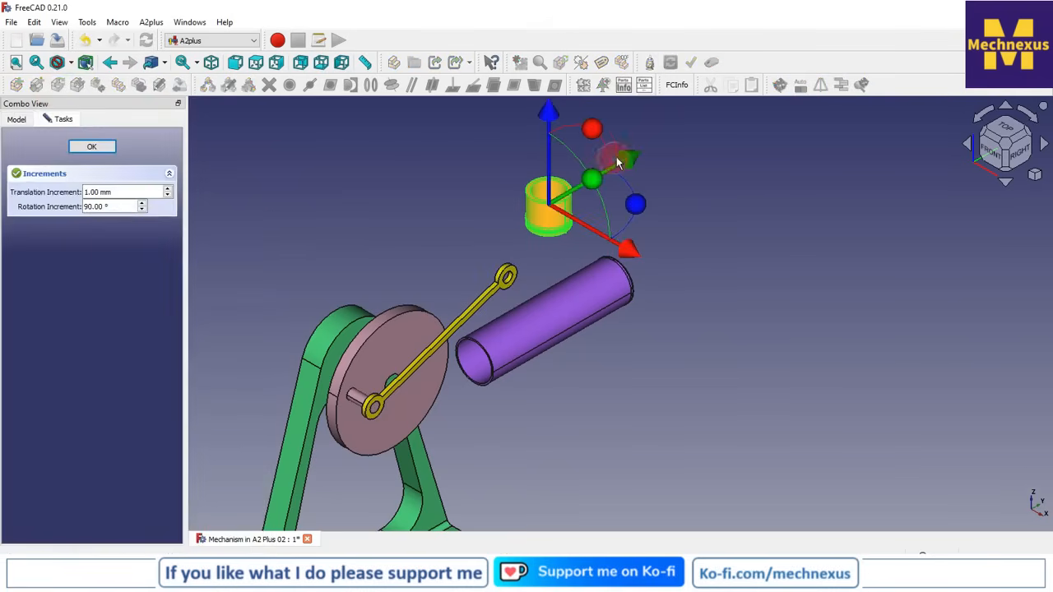
pyautogui.moveTo(581, 150); pyautogui.dragTo(523, 188)
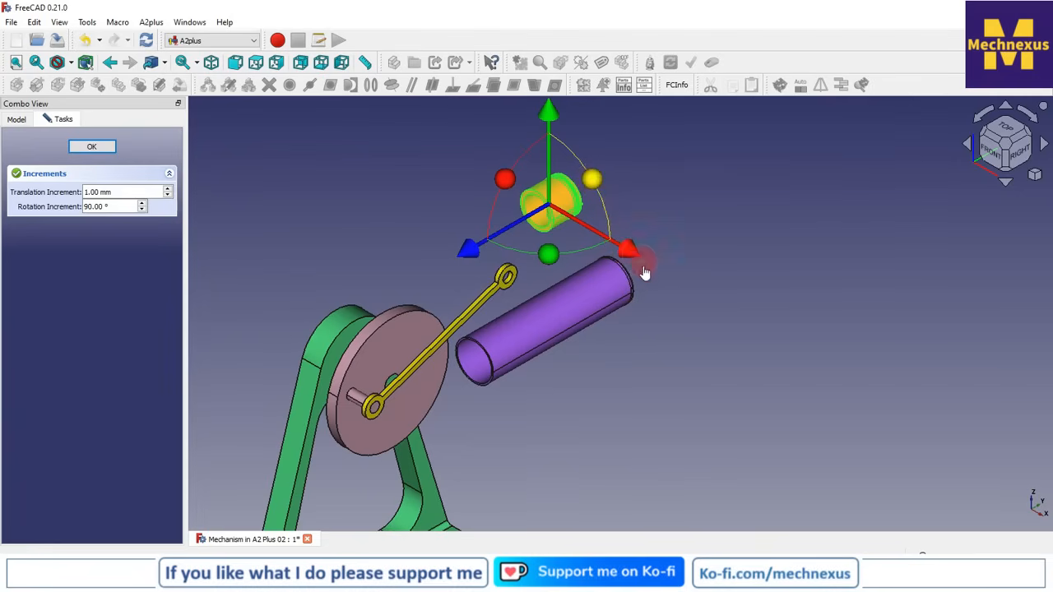
pyautogui.click(992, 153)
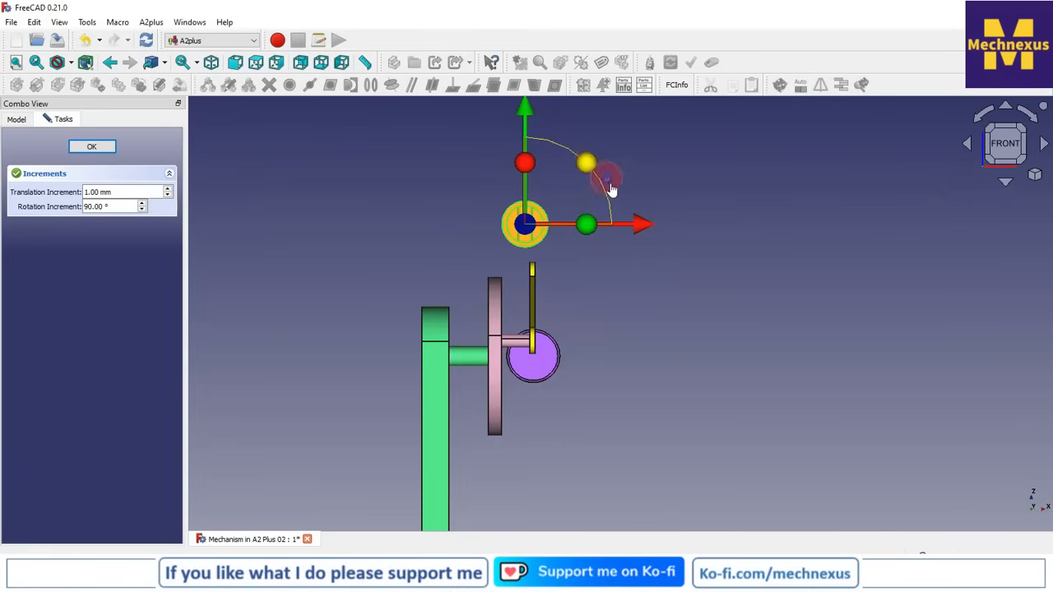
pyautogui.click(91, 146)
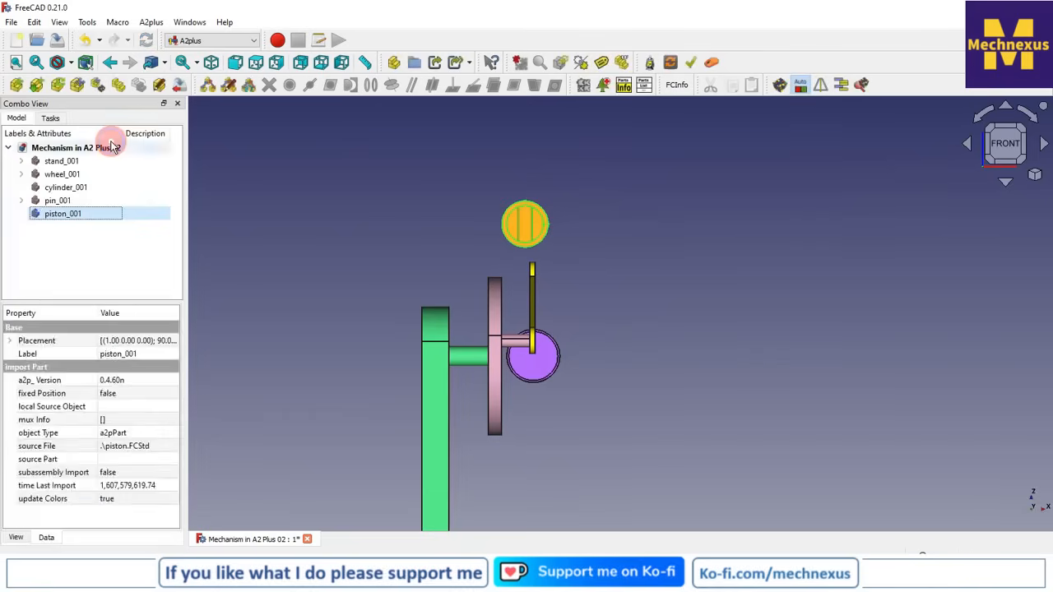
# Rotate the piston a quarter turn about its own axis with Transform so its inner cross pin lies parallel to the wheel's crank
pyautogui.click(88, 241)
pyautogui.rightClick(70, 214)
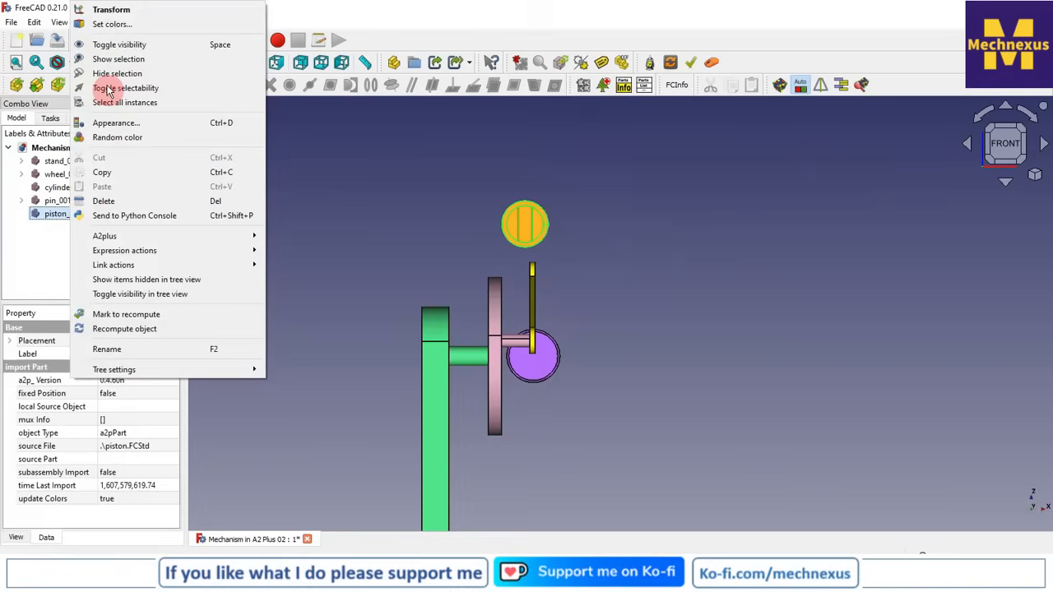
pyautogui.click(113, 15)
pyautogui.moveTo(610, 216); pyautogui.dragTo(637, 400)
pyautogui.click(92, 146)
pyautogui.click(1034, 177)
pyautogui.click(971, 213)
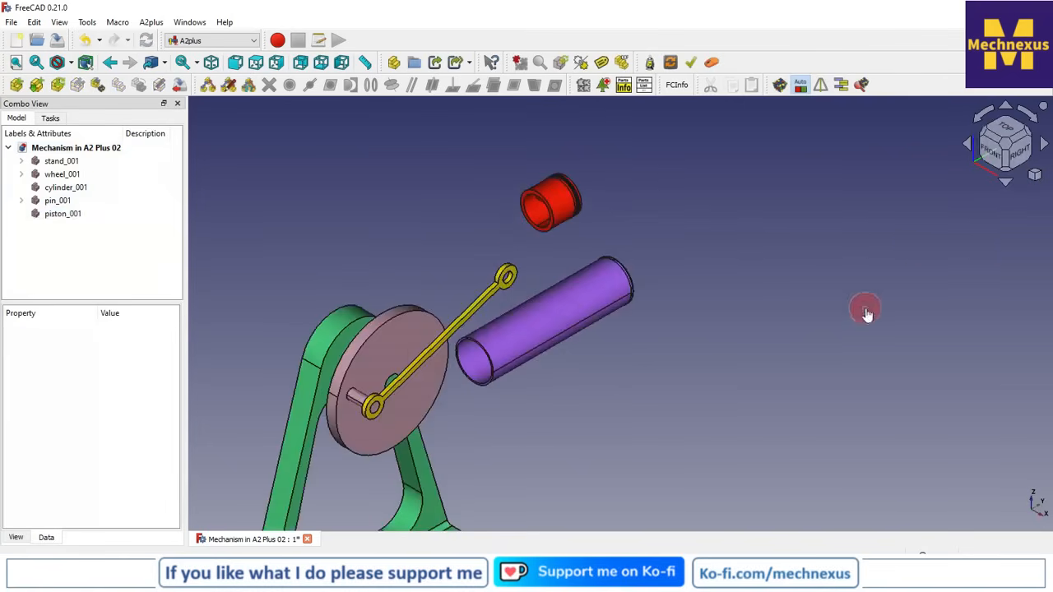
# Constrain the piston's inner cross pin to the hole at the pin's free end with an axis coincident constraint
pyautogui.scroll(3, 473, 234)
pyautogui.scroll(-3, 718, 277)
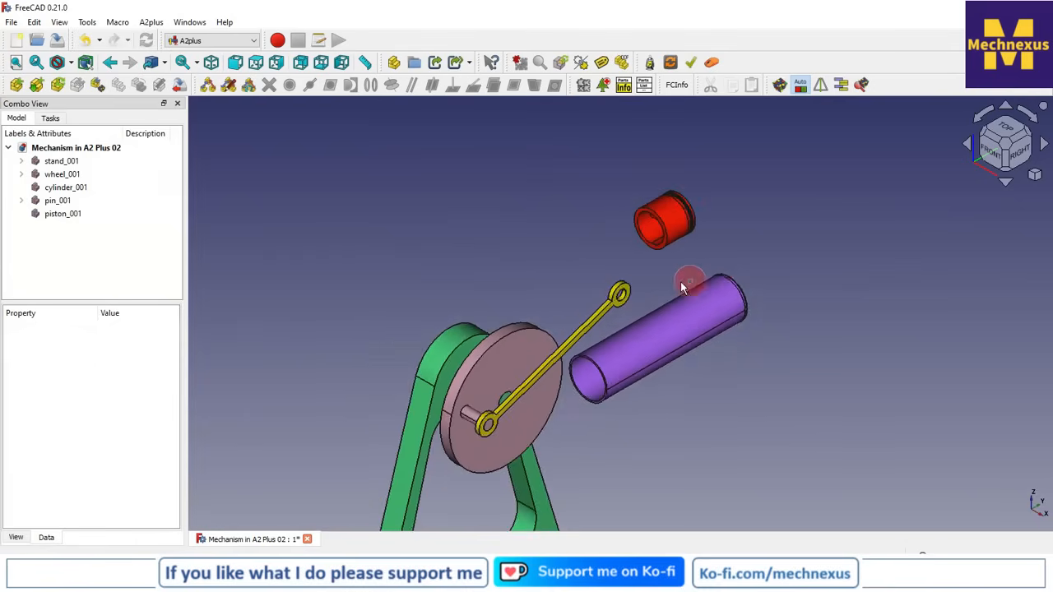
pyautogui.scroll(2, 675, 284)
pyautogui.scroll(-2, 652, 289)
pyautogui.scroll(3, 652, 205)
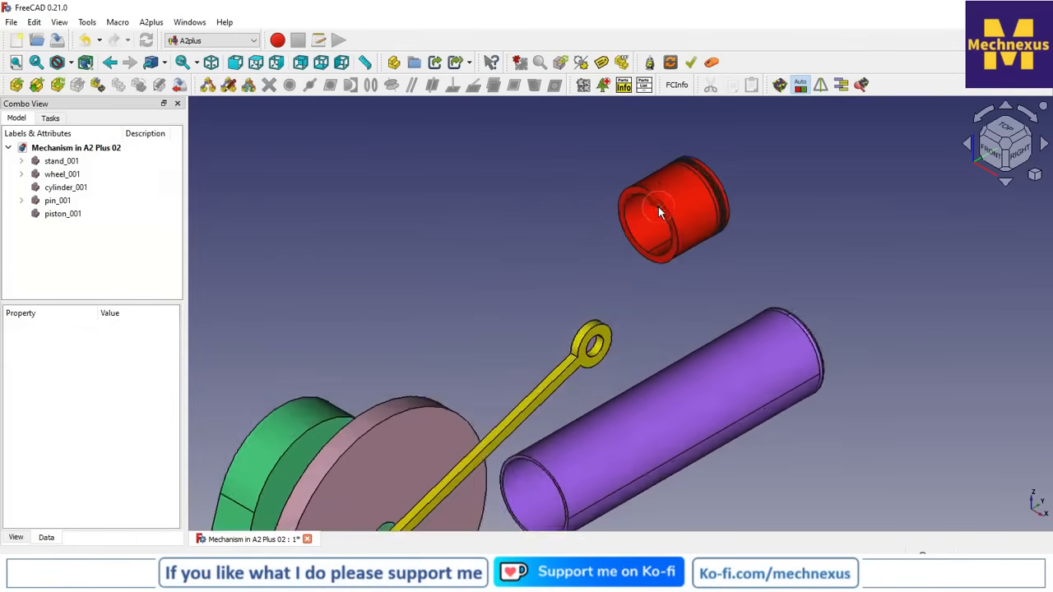
pyautogui.click(652, 208)
pyautogui.moveTo(574, 293); pyautogui.dragTo(607, 248, button='middle')
pyautogui.scroll(-5, 593, 260)
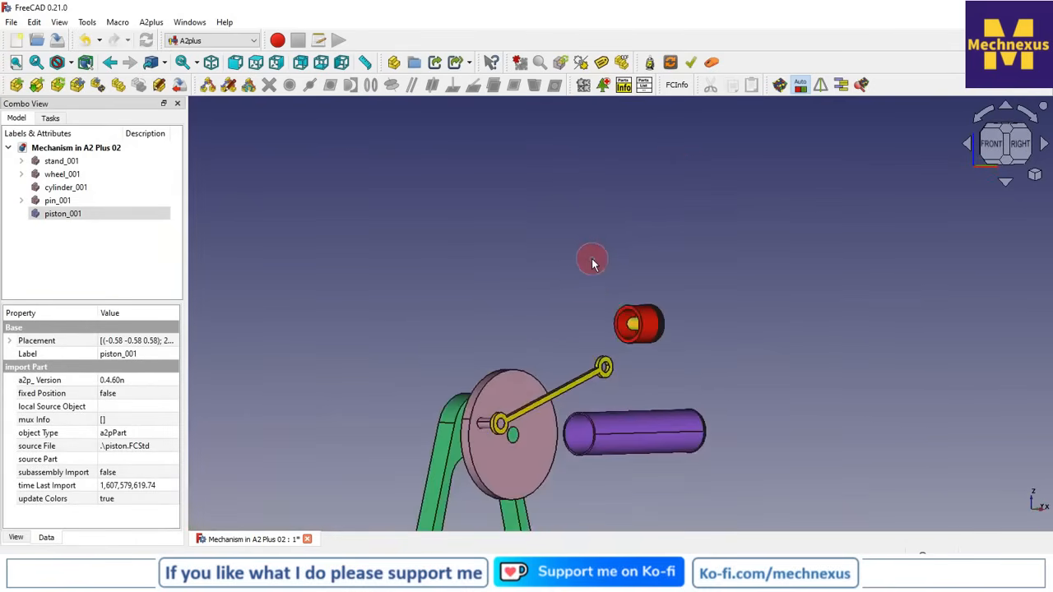
pyautogui.scroll(5, 606, 356)
pyautogui.keyDown('ctrl'); pyautogui.click(586, 345); pyautogui.keyUp('ctrl')
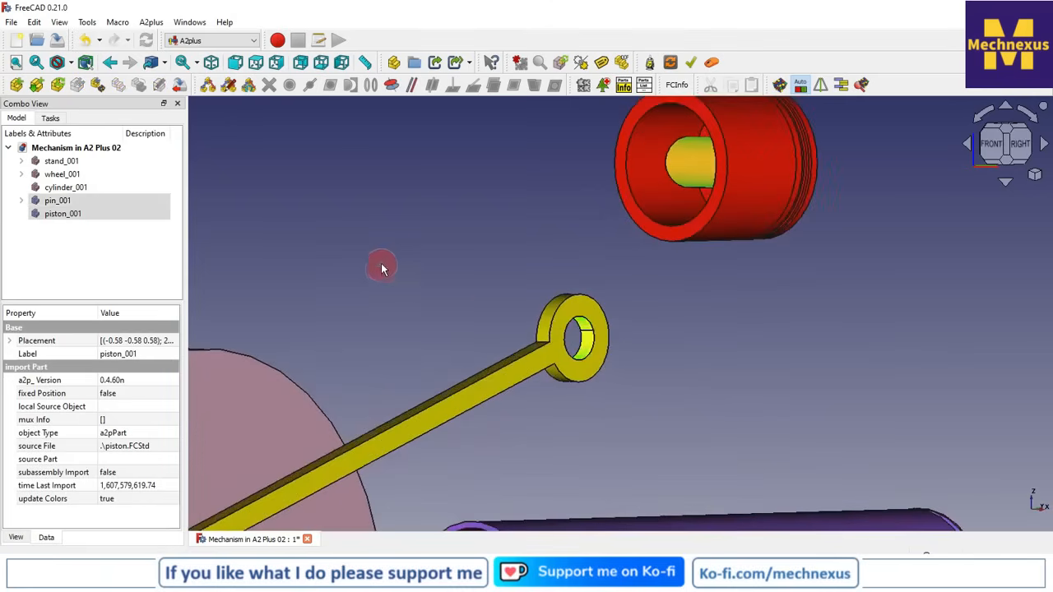
pyautogui.scroll(-3, 414, 261)
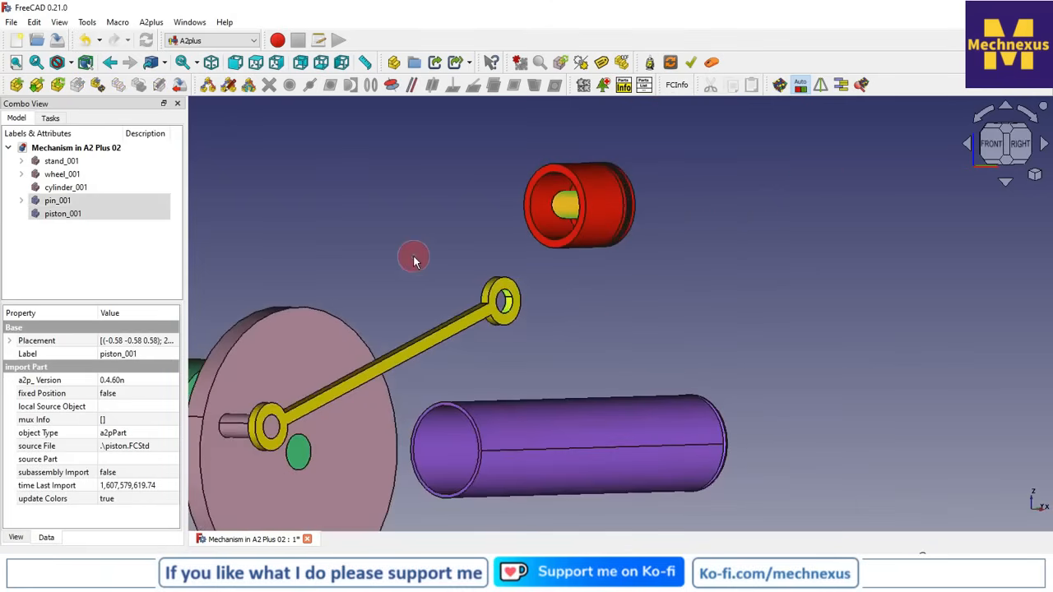
pyautogui.click(393, 87)
pyautogui.click(457, 245)
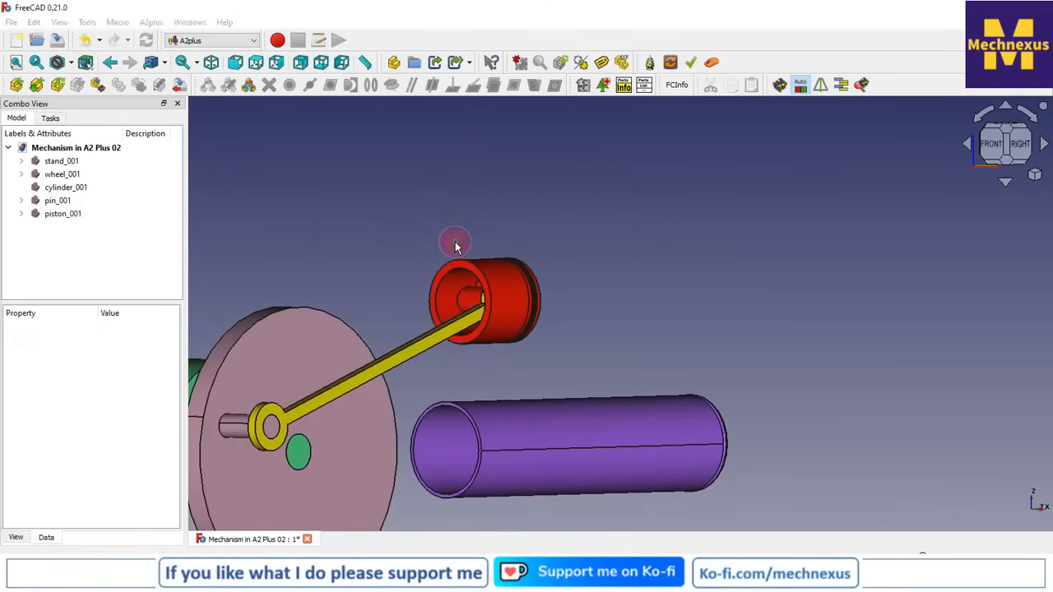
# Constrain the piston's outer surface to the cylinder's inner surface with an axis coincident constraint, direction opposed, lock rotation False
pyautogui.scroll(-3, 682, 296)
pyautogui.moveTo(709, 280); pyautogui.dragTo(668, 361, button='middle')
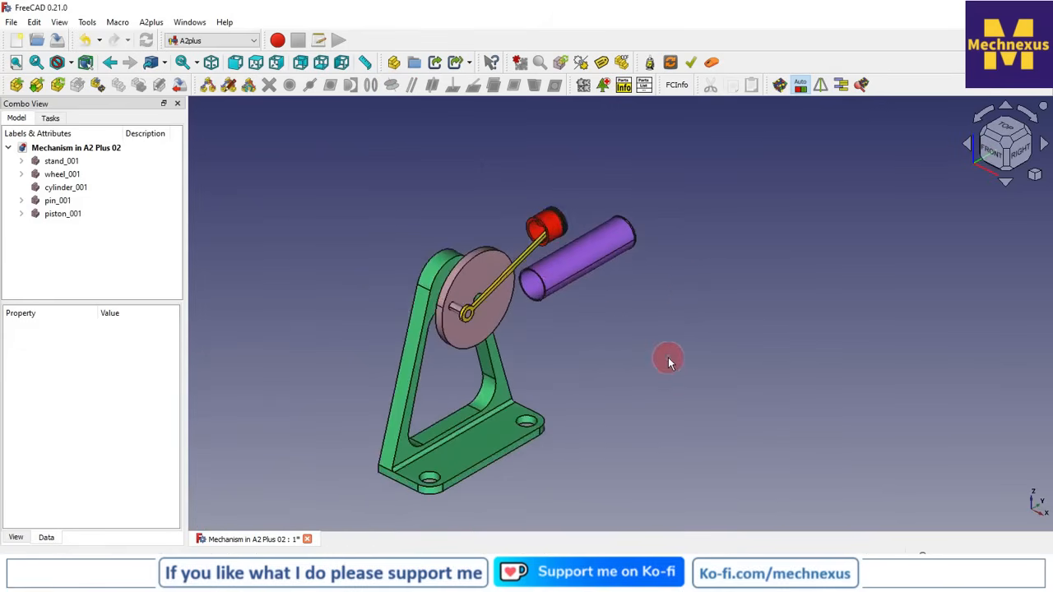
pyautogui.click(548, 234)
pyautogui.moveTo(554, 301); pyautogui.dragTo(625, 397, button='middle')
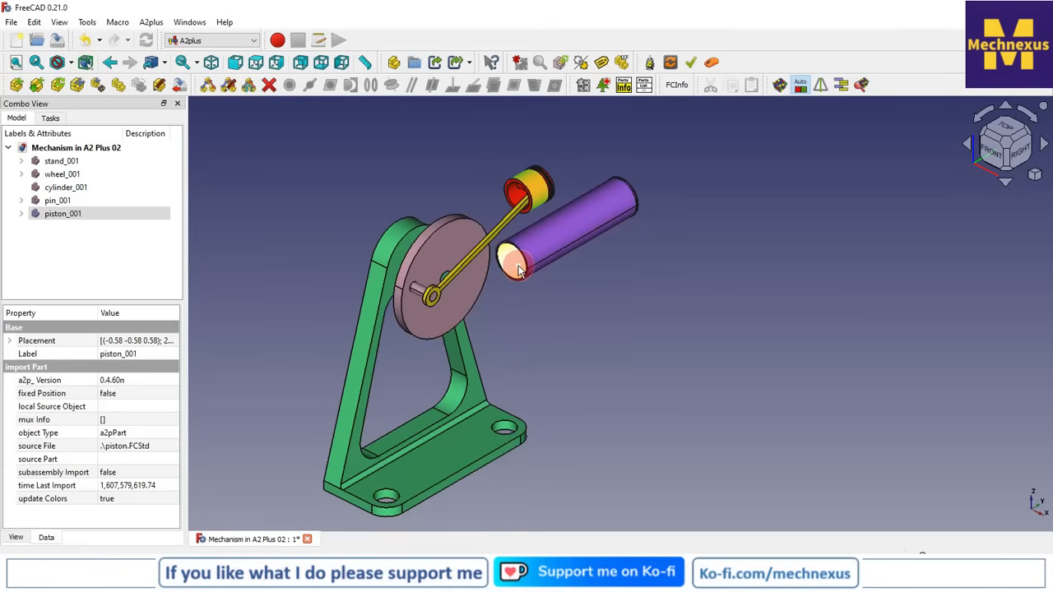
pyautogui.keyDown('ctrl'); pyautogui.click(519, 271); pyautogui.keyUp('ctrl')
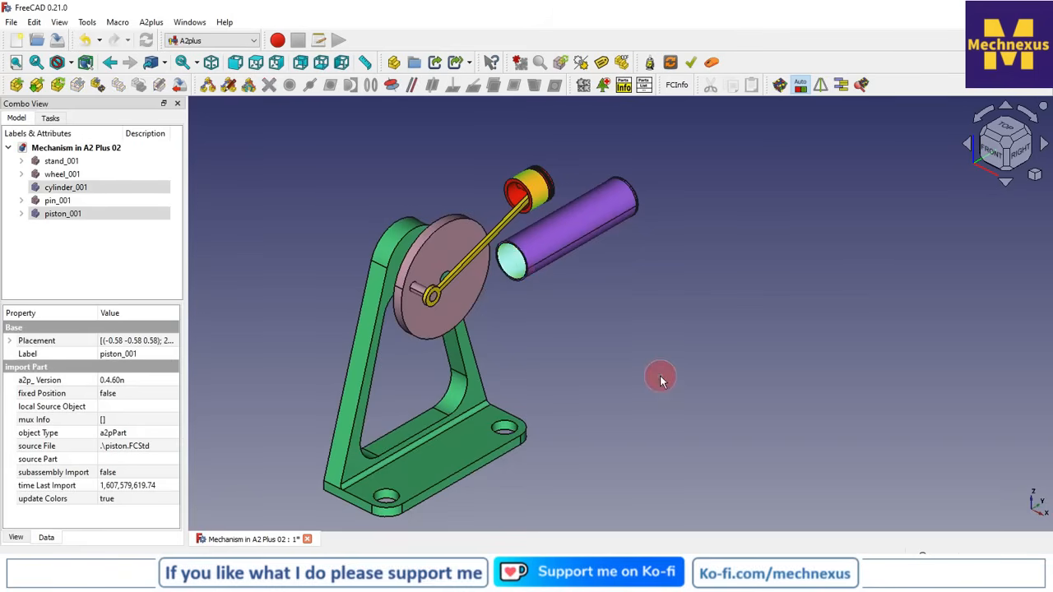
pyautogui.click(394, 88)
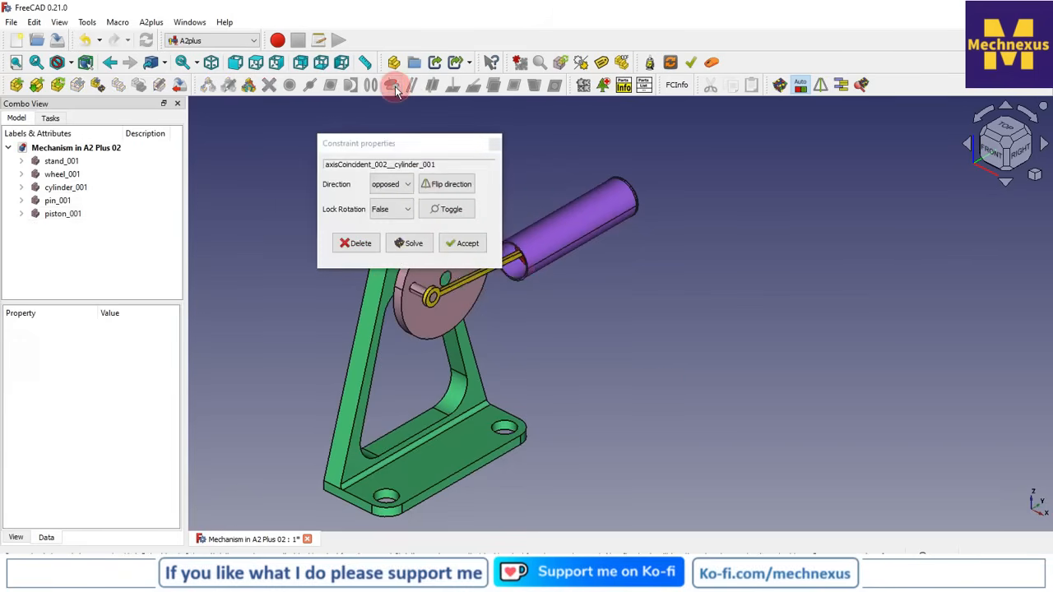
pyautogui.click(463, 243)
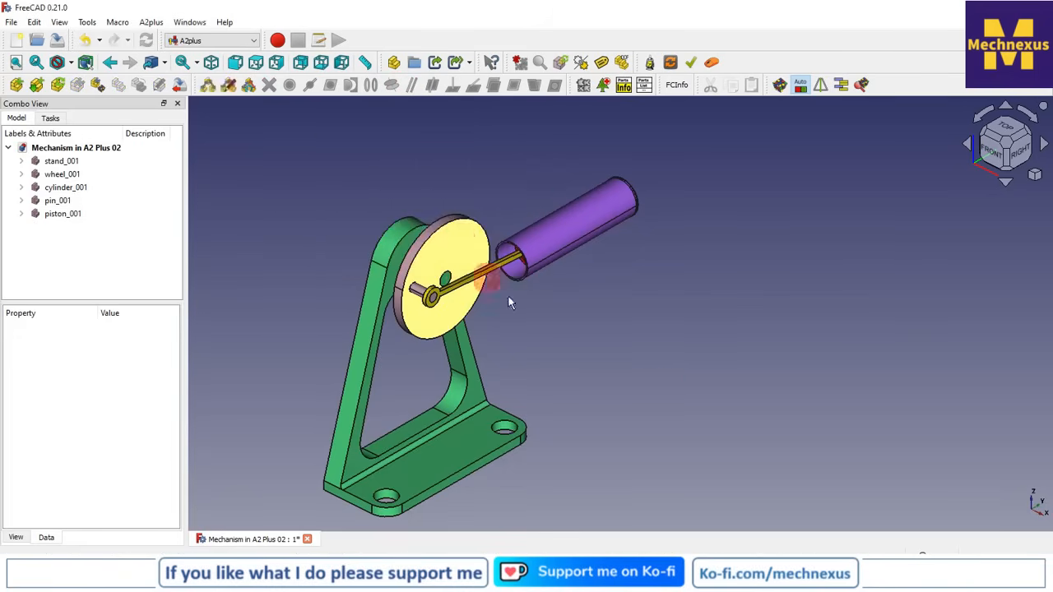
# Set the cylinder's transparency to 85 in its appearance properties
pyautogui.scroll(2, 629, 348)
pyautogui.scroll(-2, 721, 349)
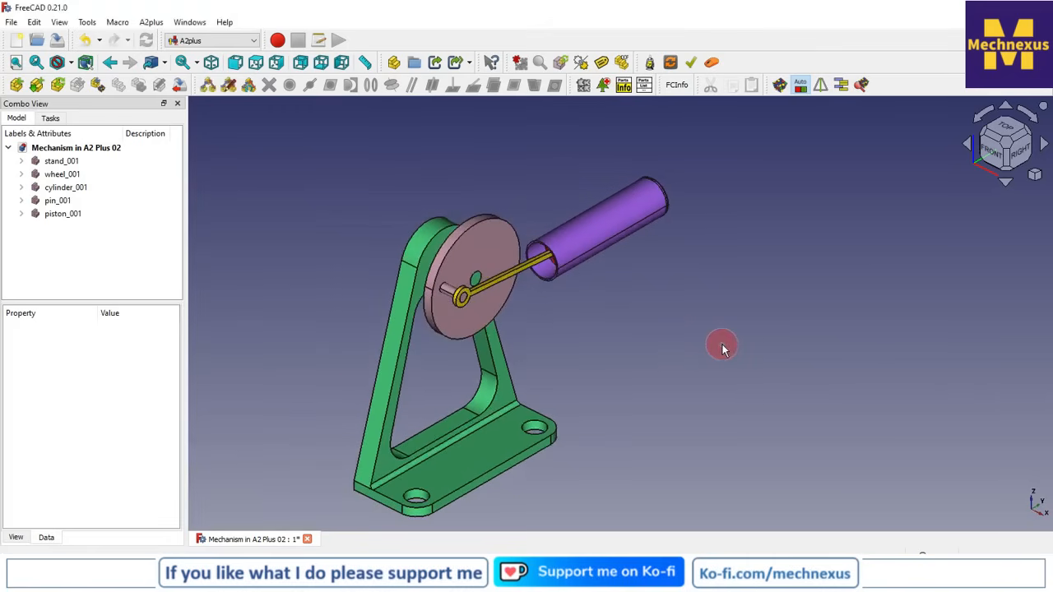
pyautogui.scroll(-1, 685, 327)
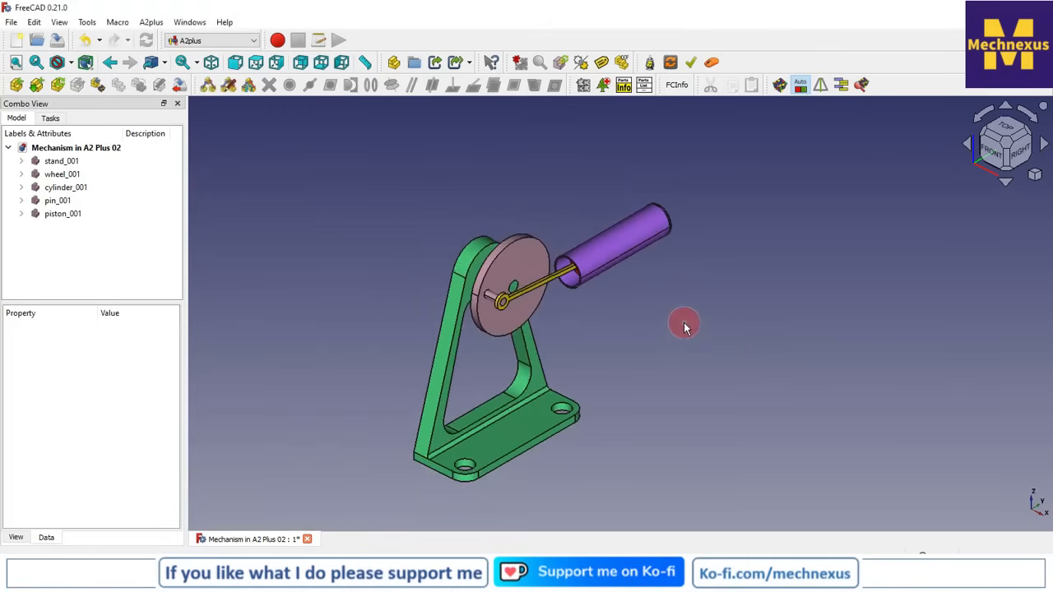
pyautogui.click(77, 191)
pyautogui.rightClick(79, 193)
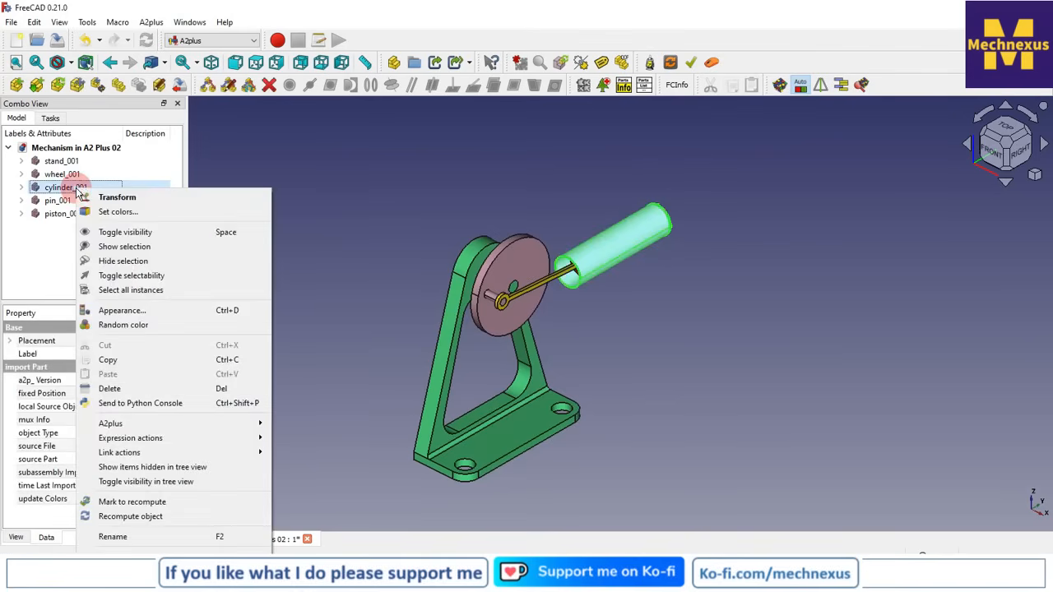
pyautogui.click(145, 313)
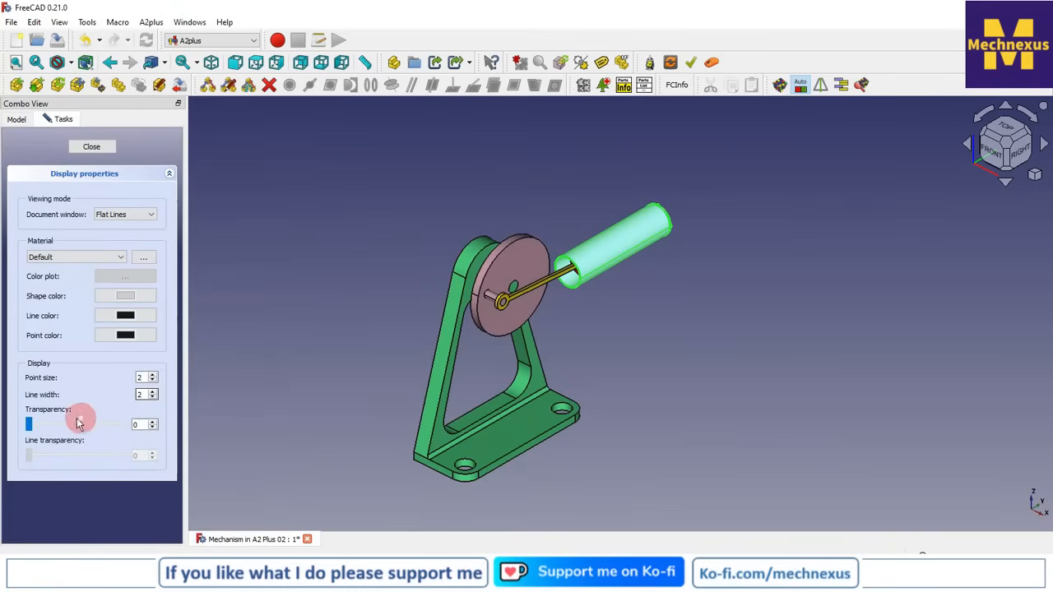
pyautogui.moveTo(29, 423); pyautogui.dragTo(109, 433)
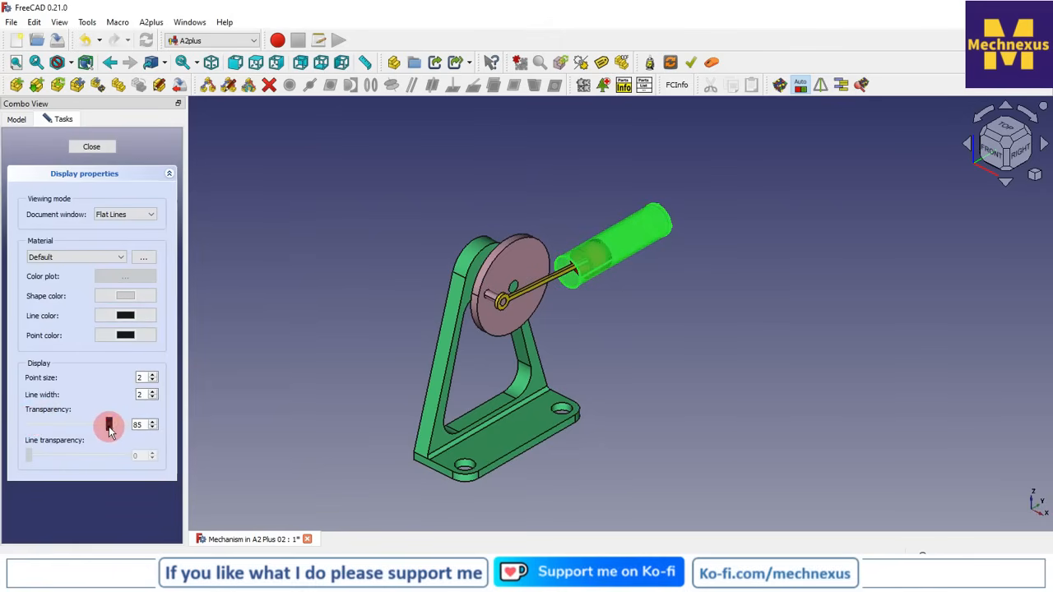
# Change the cylinder's shape color to blue and close its display properties
pyautogui.click(127, 297)
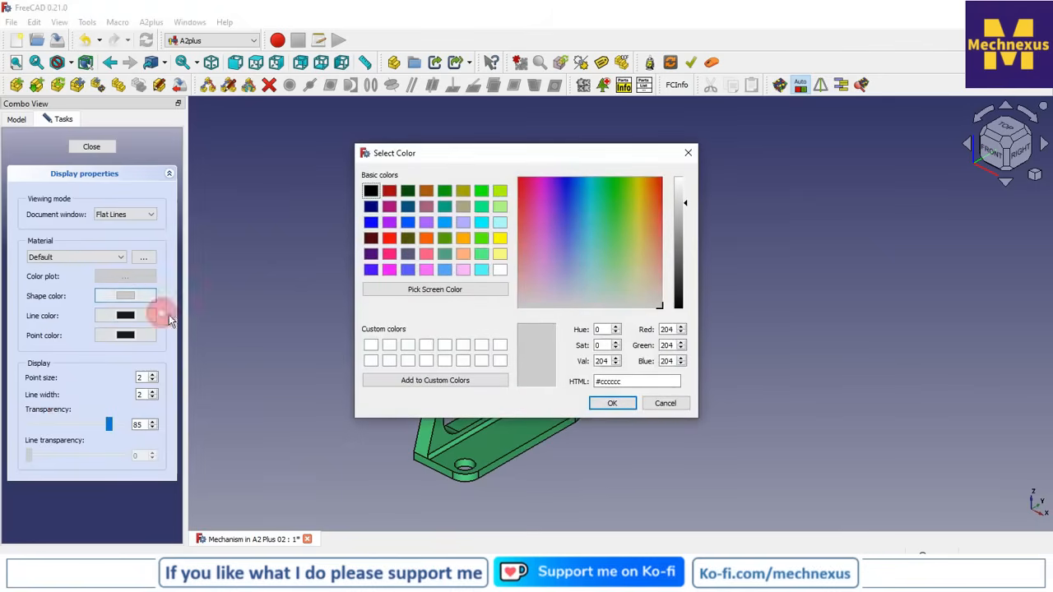
pyautogui.click(371, 238)
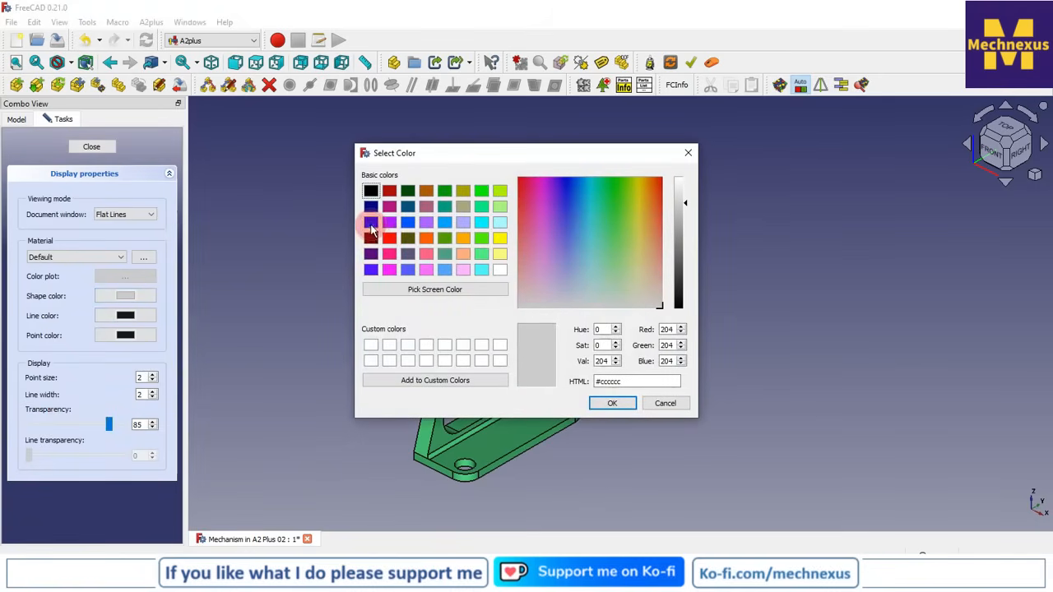
pyautogui.click(370, 225)
pyautogui.click(612, 403)
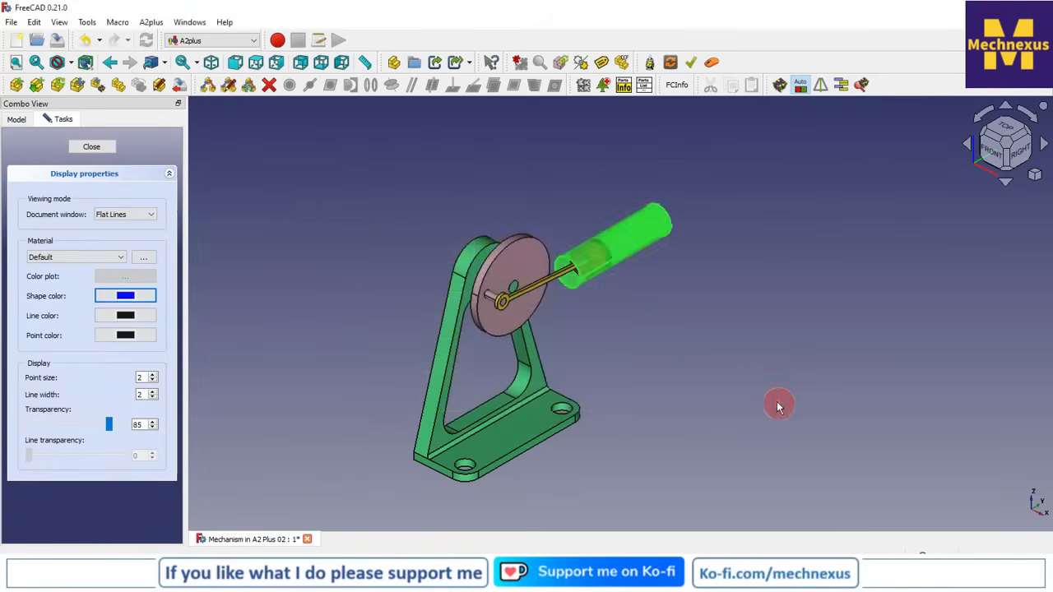
pyautogui.click(785, 415)
pyautogui.scroll(2, 639, 348)
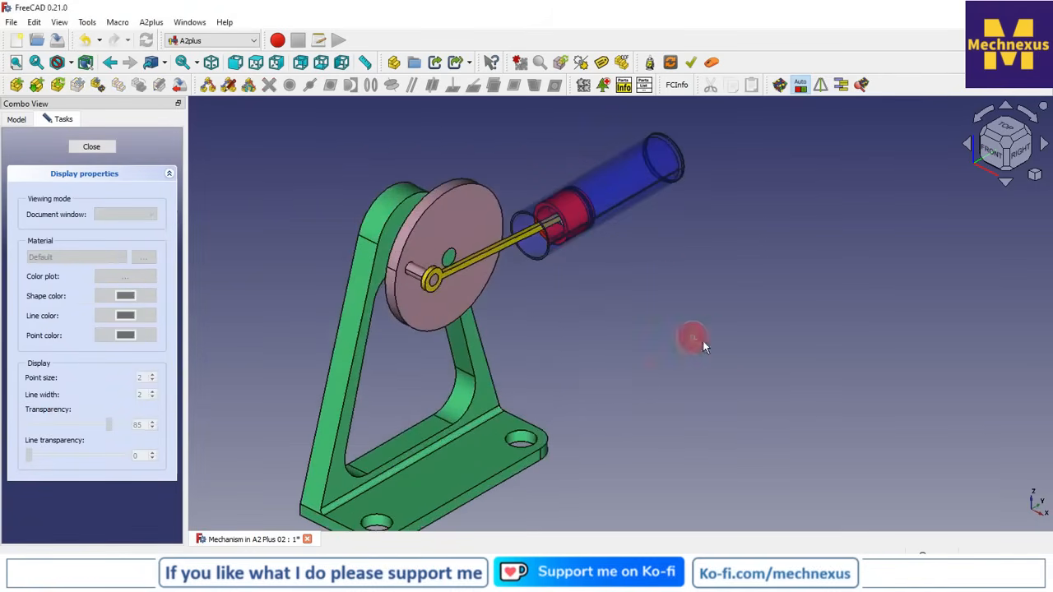
pyautogui.click(91, 146)
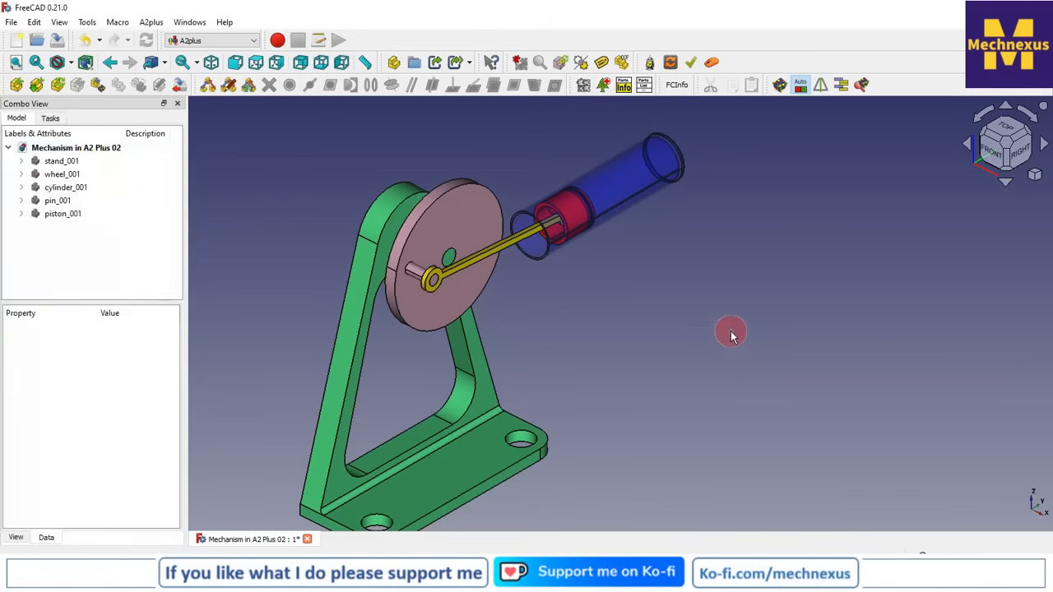
# Turn the wheel with Move part under constraints to drive the piston along the cylinder, leaving the crank below the wheel's centre
pyautogui.scroll(-2, 732, 335)
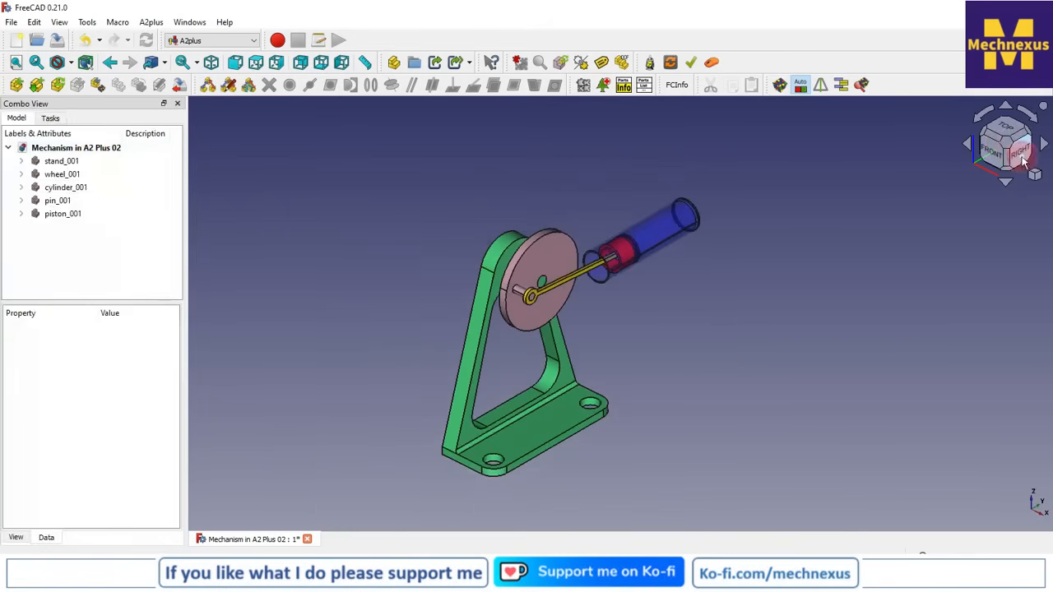
pyautogui.click(1025, 165)
pyautogui.scroll(-3, 806, 404)
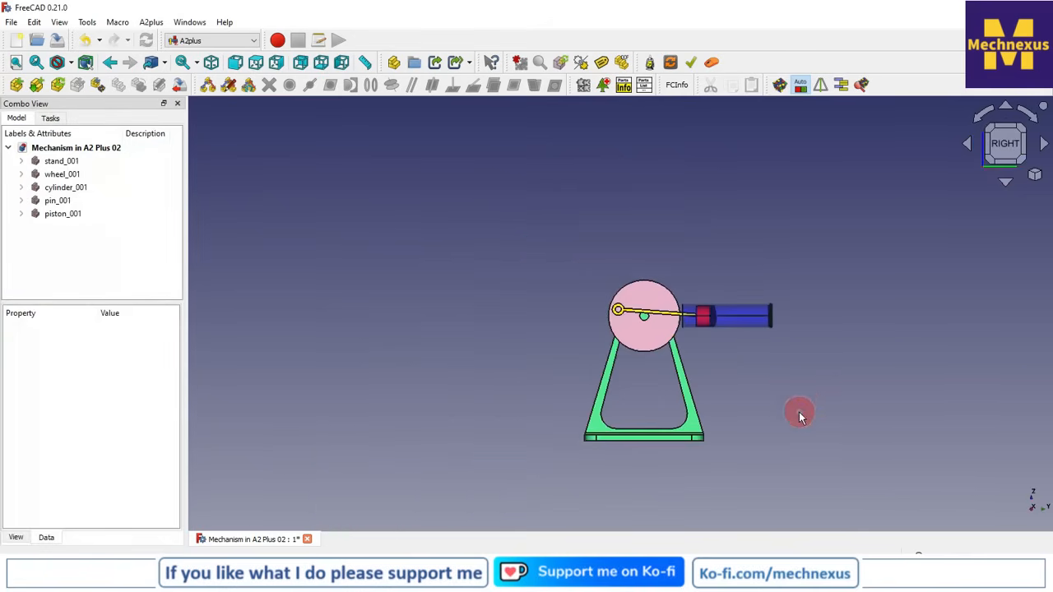
pyautogui.scroll(4, 799, 416)
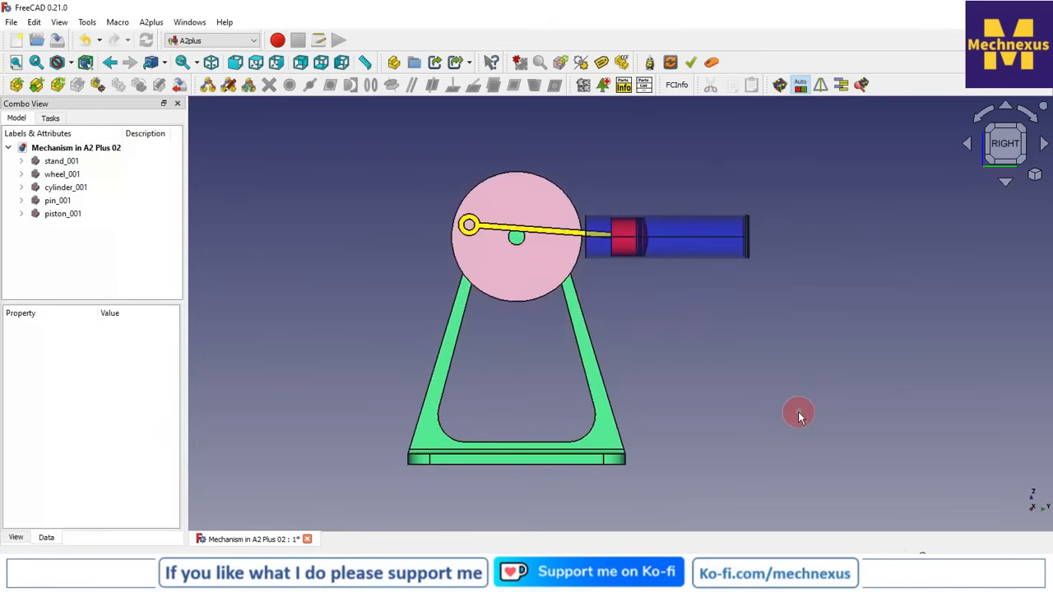
pyautogui.click(543, 182)
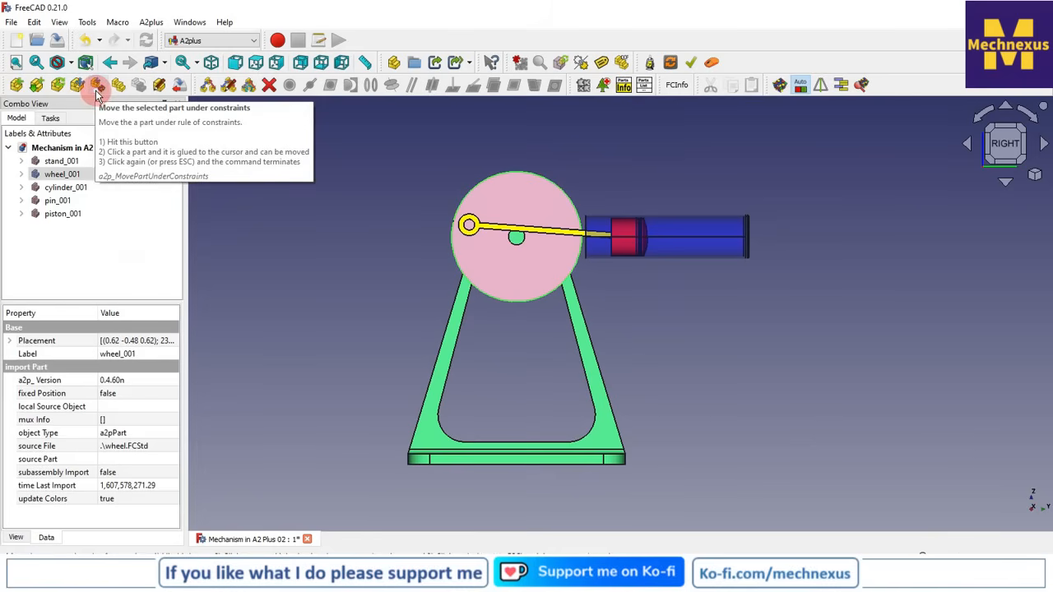
pyautogui.click(97, 85)
pyautogui.click(505, 168)
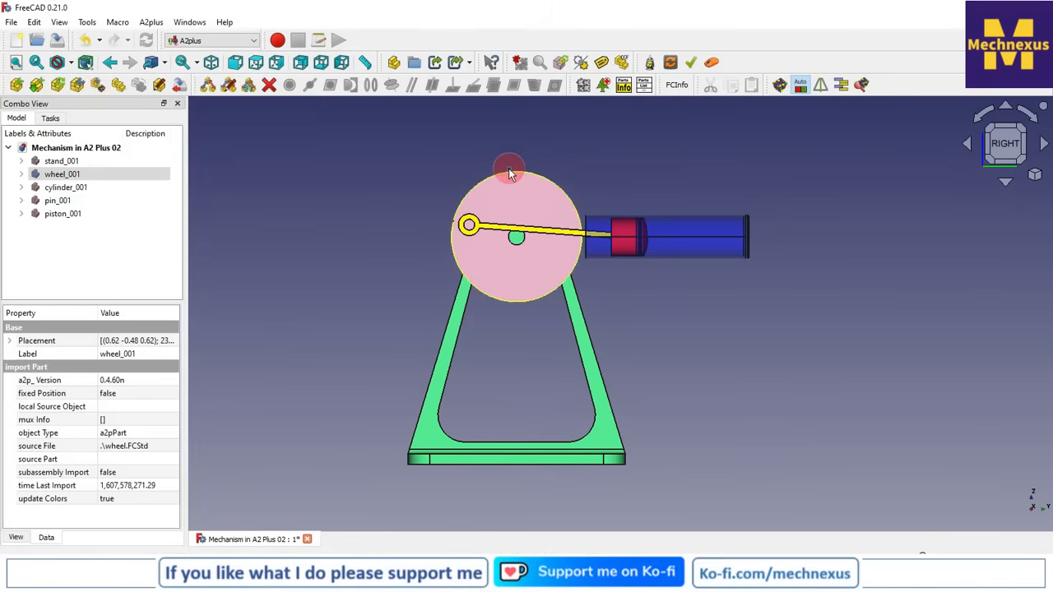
pyautogui.moveTo(509, 170); pyautogui.dragTo(308, 263)
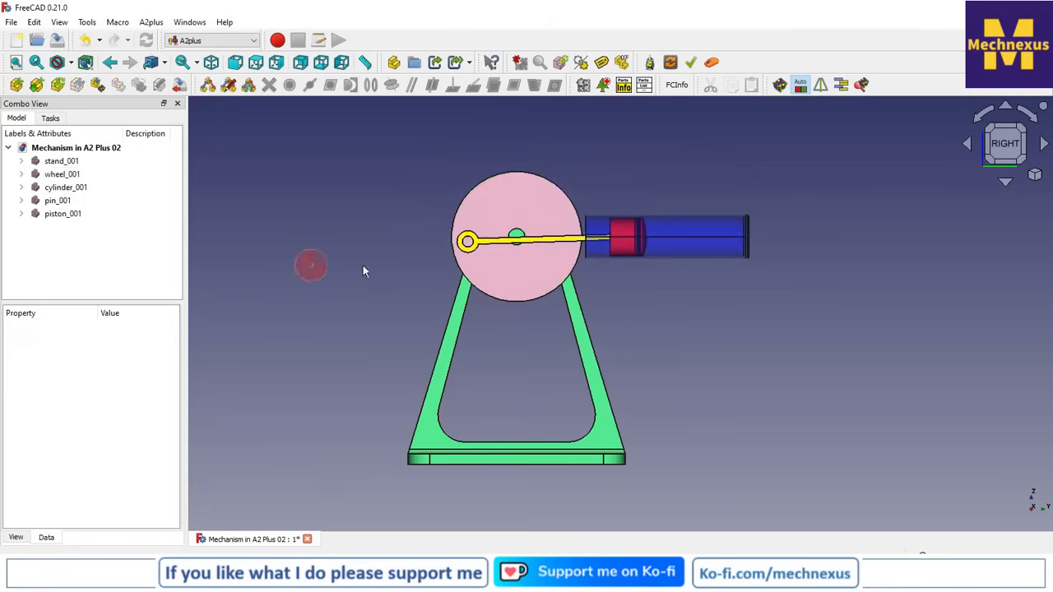
pyautogui.click(1035, 174)
pyautogui.click(945, 214)
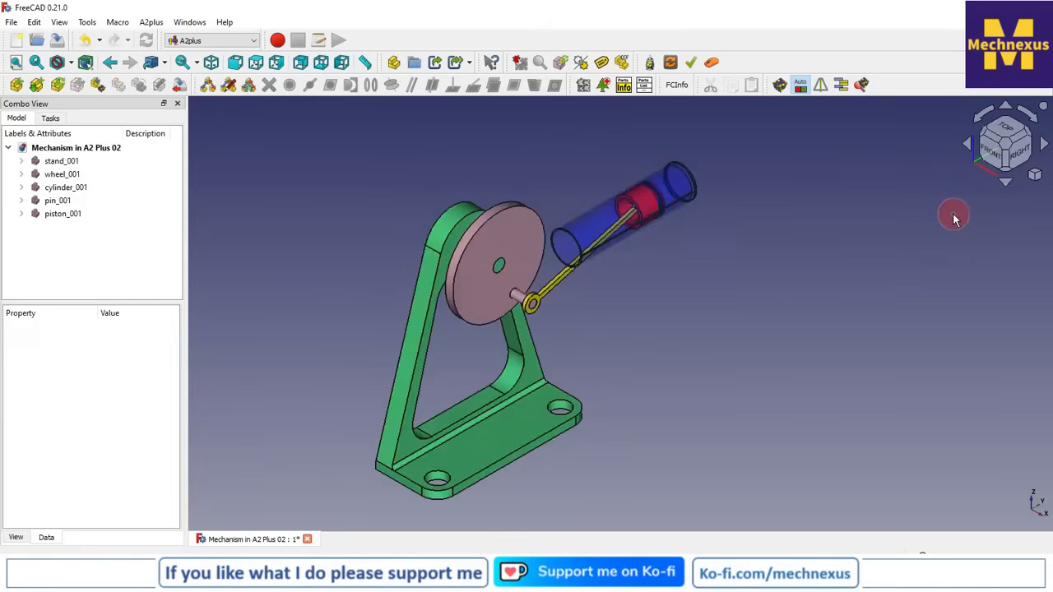